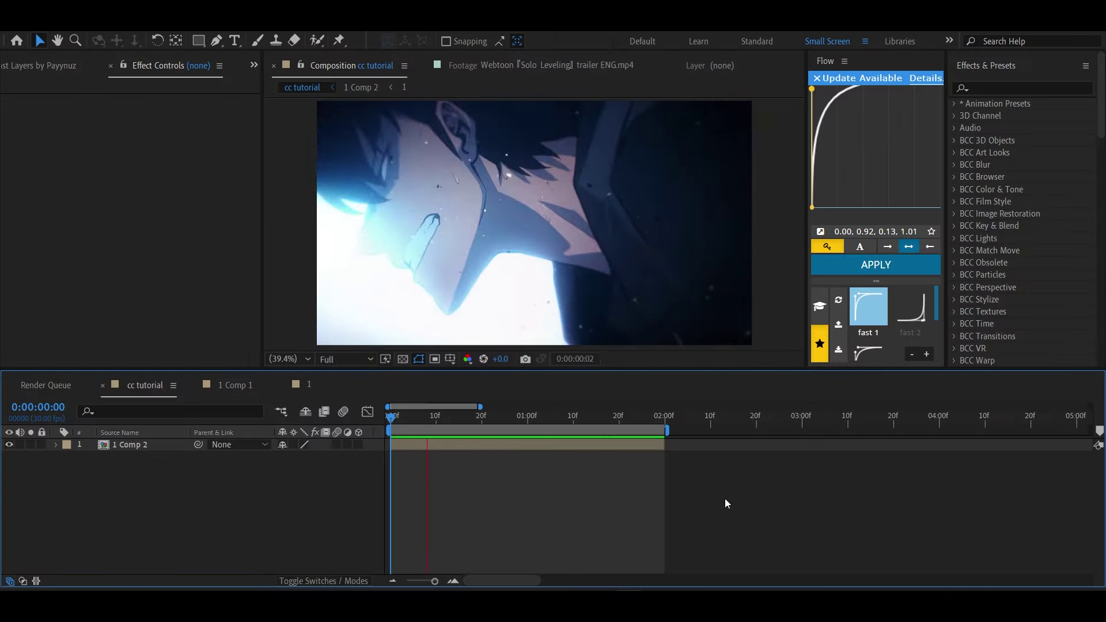
# - Stop playback and add a new adjustment layer above the Comp 2 clip
pyautogui.press('space')
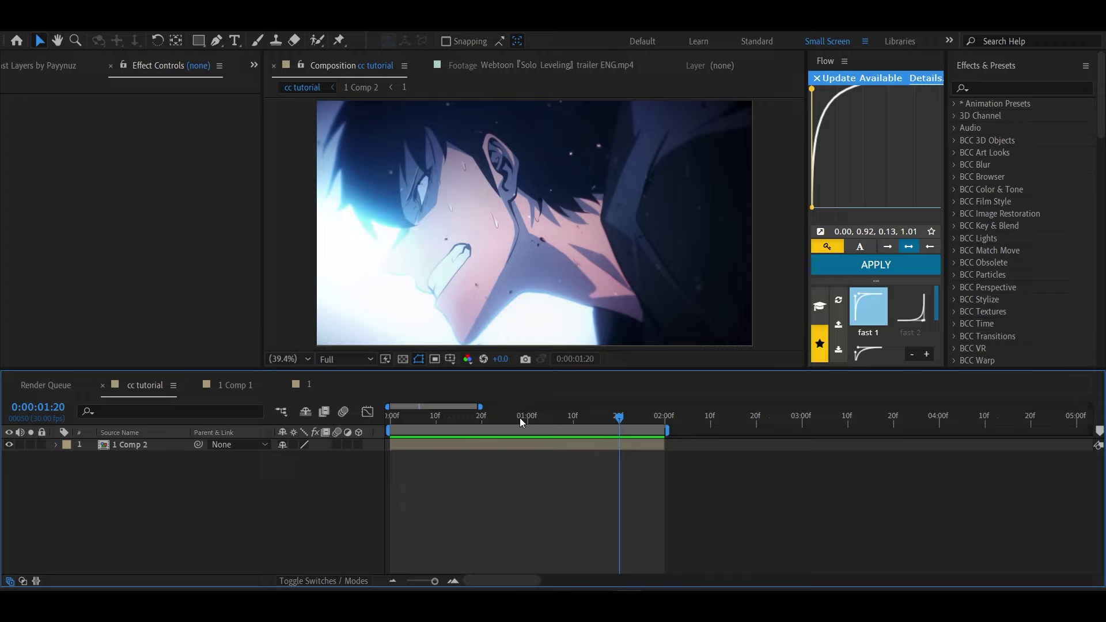
pyautogui.click(513, 417)
pyautogui.click(493, 448)
pyautogui.rightClick(263, 353)
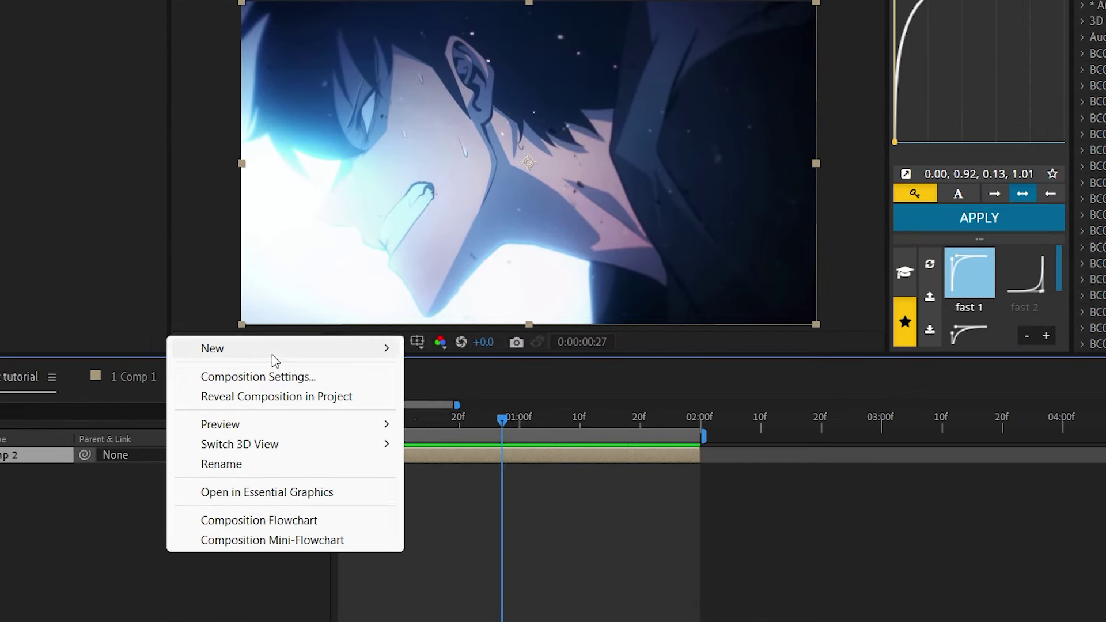
pyautogui.moveTo(275, 360)
pyautogui.click(496, 494)
pyautogui.click(699, 430)
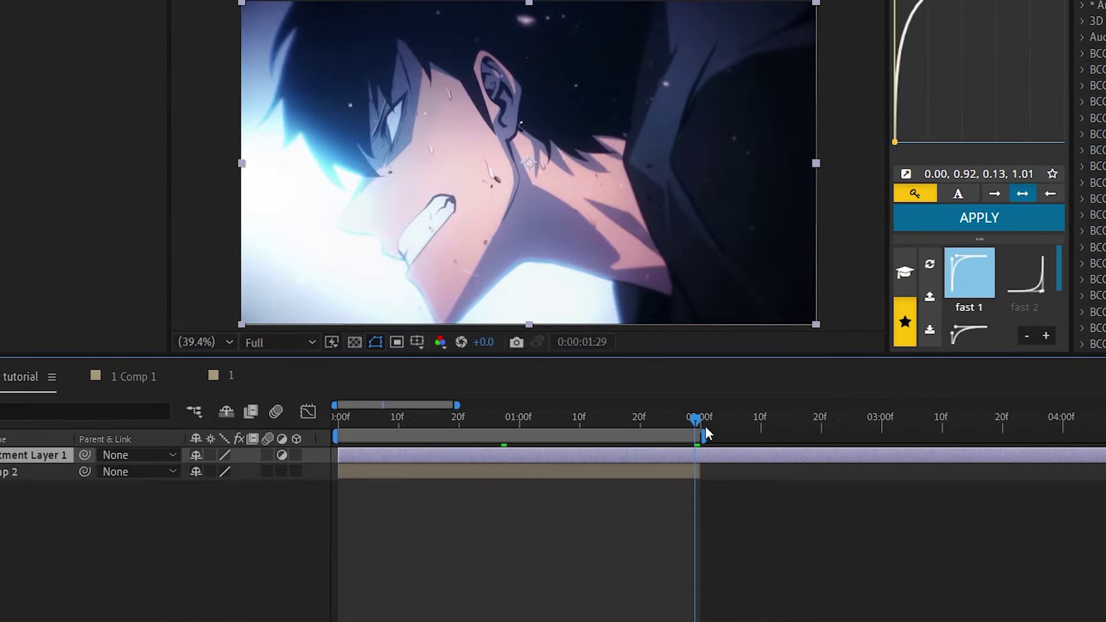
# - Split the adjustment layer at 2:00 and delete the part past it
pyautogui.click(708, 429)
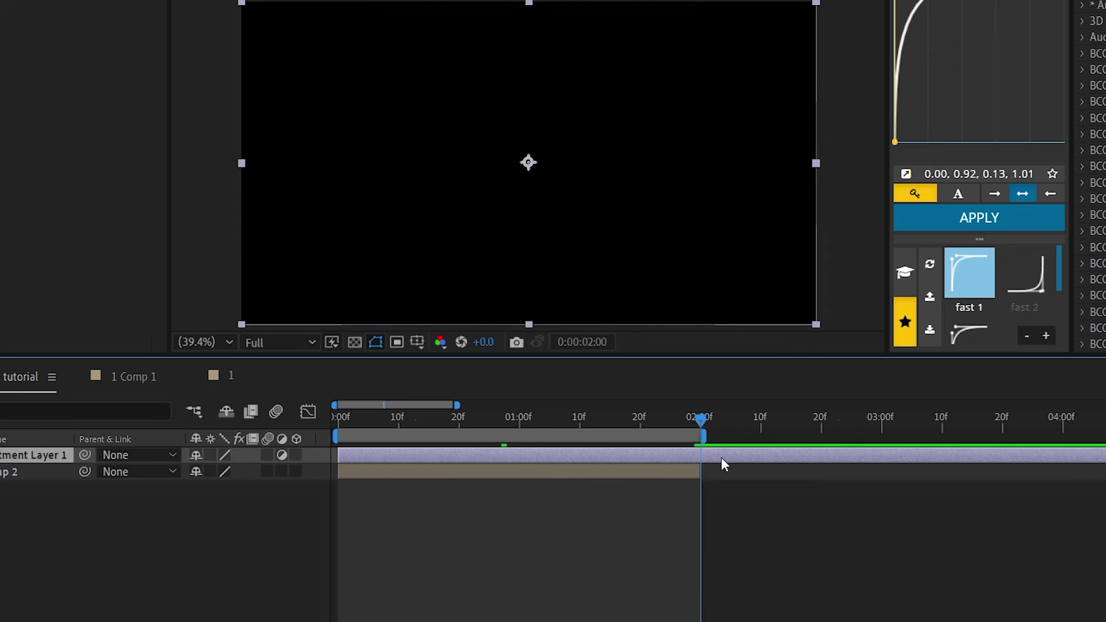
pyautogui.hotkey('ctrl', 'shift', 'd')
pyautogui.press('Delete')
pyautogui.click(505, 423)
# - Duplicate the trimmed adjustment layer twice to get three, then select the third
pyautogui.click(526, 454)
pyautogui.hotkey('ctrl', 'd')
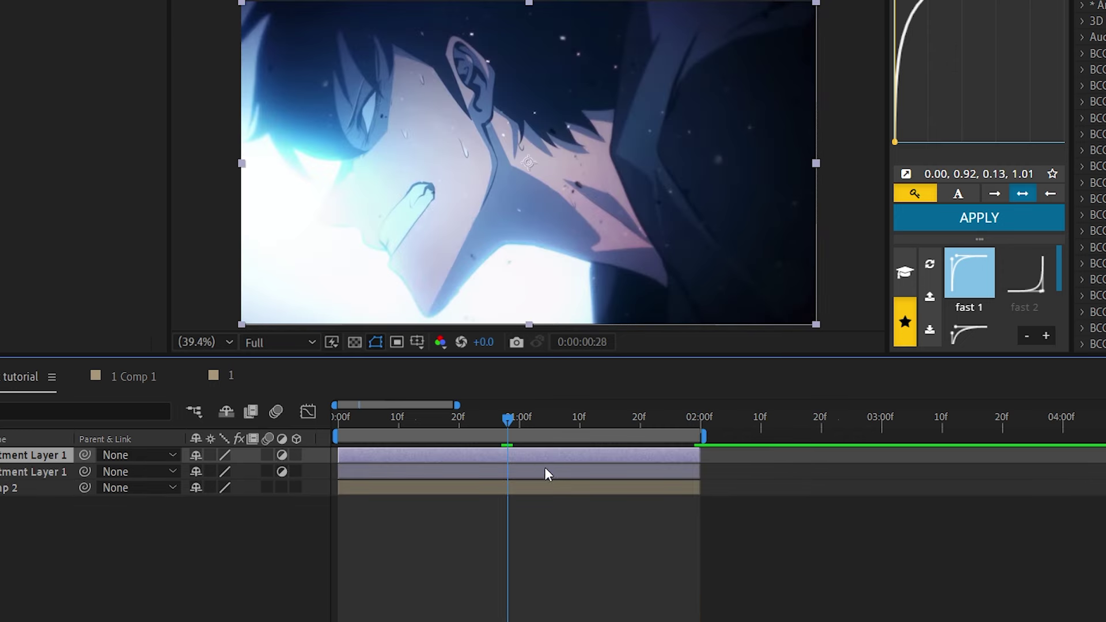
pyautogui.hotkey('ctrl', 'd')
pyautogui.click(633, 518)
pyautogui.click(621, 491)
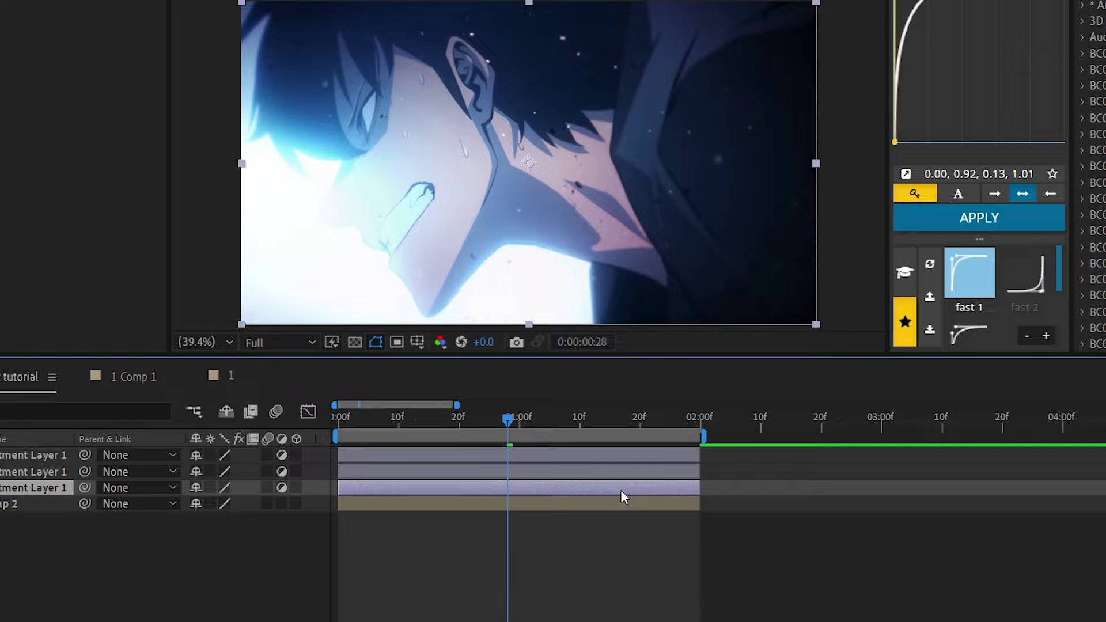
# - Apply BCC Cartoon Look to the third adjustment layer via the 'cc car' effect search
pyautogui.hotkey('ctrl', 'space')
pyautogui.write('cc car')
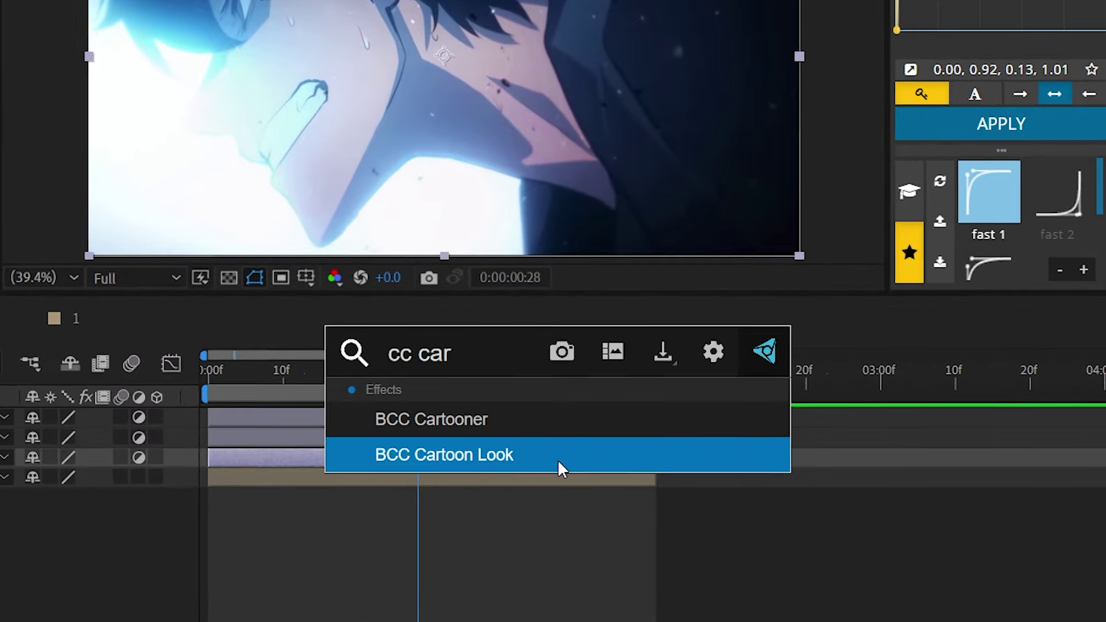
pyautogui.click(557, 458)
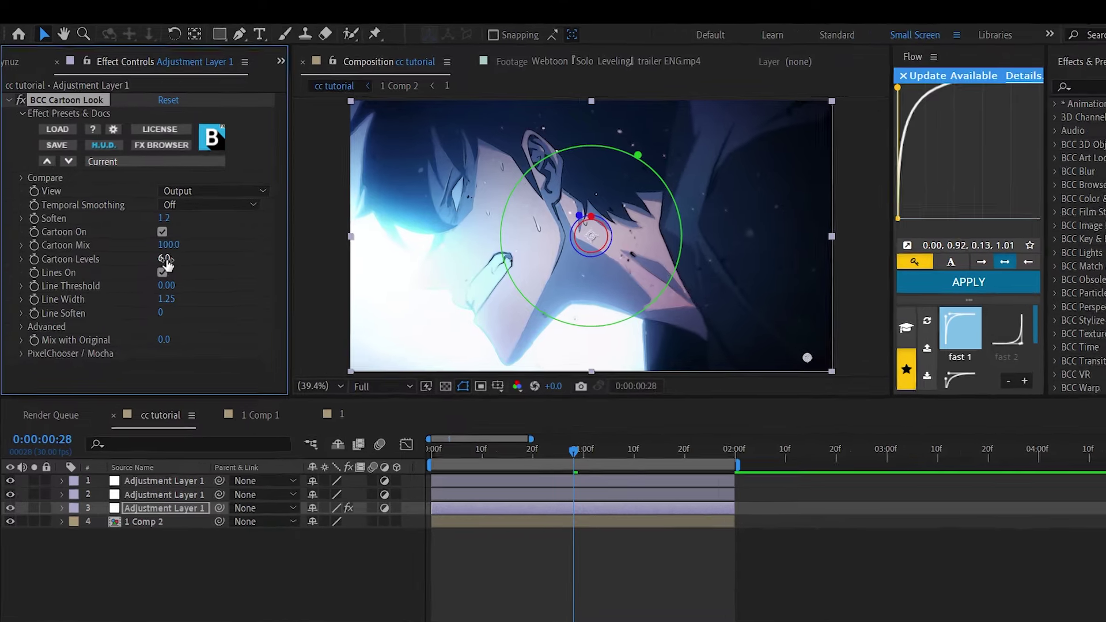
# - Set Cartoon Levels 13, Line Width 1 and Line Soften 3
pyautogui.click(149, 243)
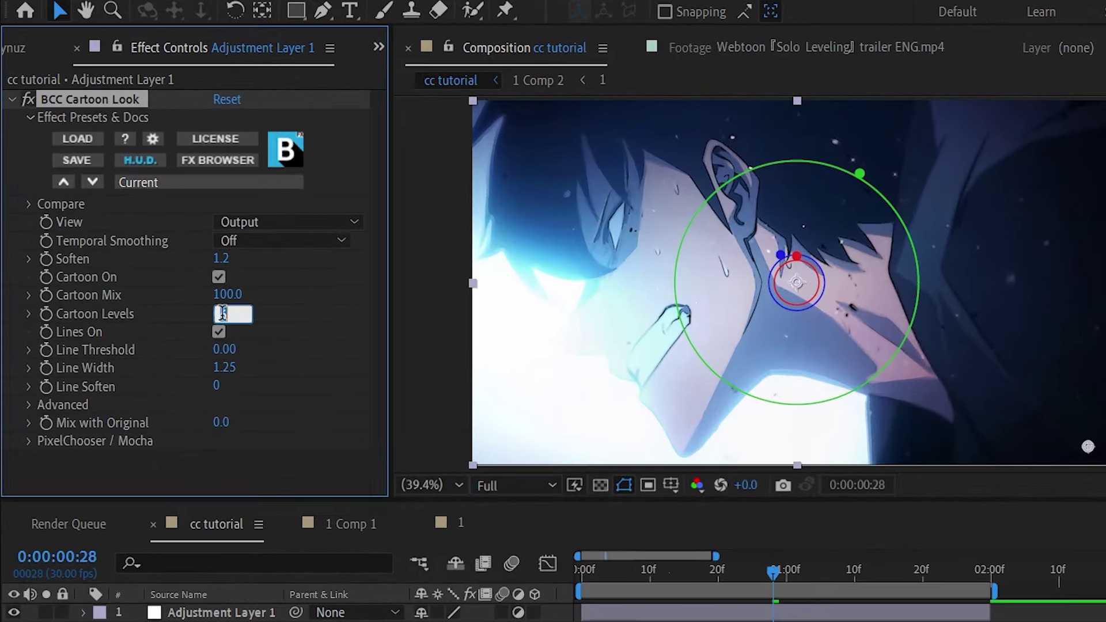
pyautogui.click(233, 314)
pyautogui.write('13')
pyautogui.click(259, 359)
pyautogui.click(226, 368)
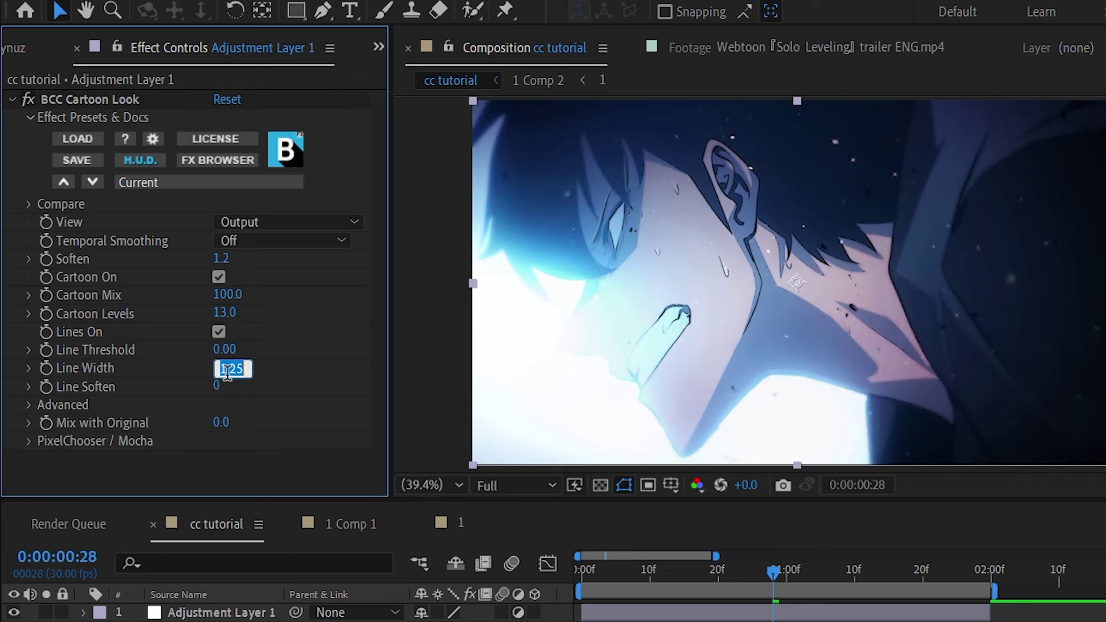
pyautogui.write('1')
pyautogui.press('Return')
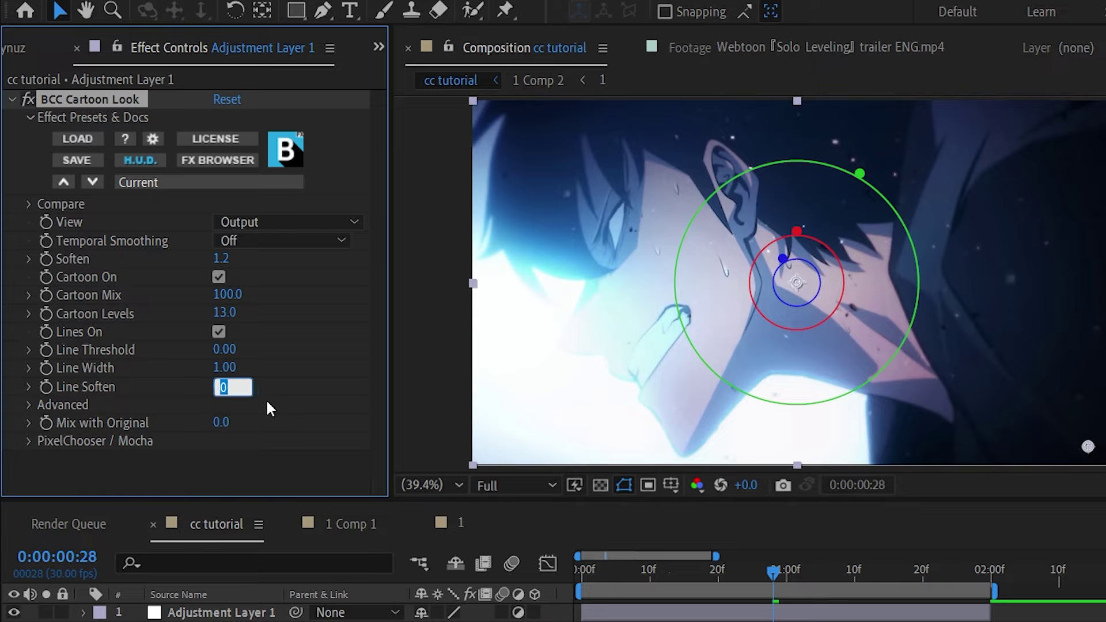
pyautogui.write('3')
pyautogui.press('Return')
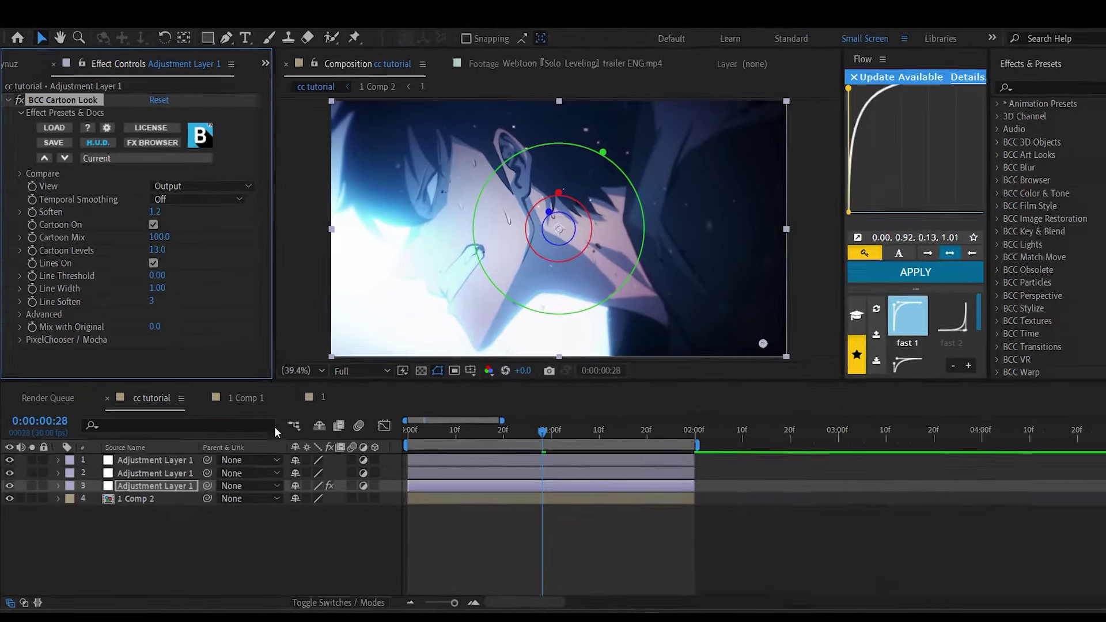
# - Add Sharpen with Amount 20 to the second adjustment layer and collapse it
pyautogui.click(422, 455)
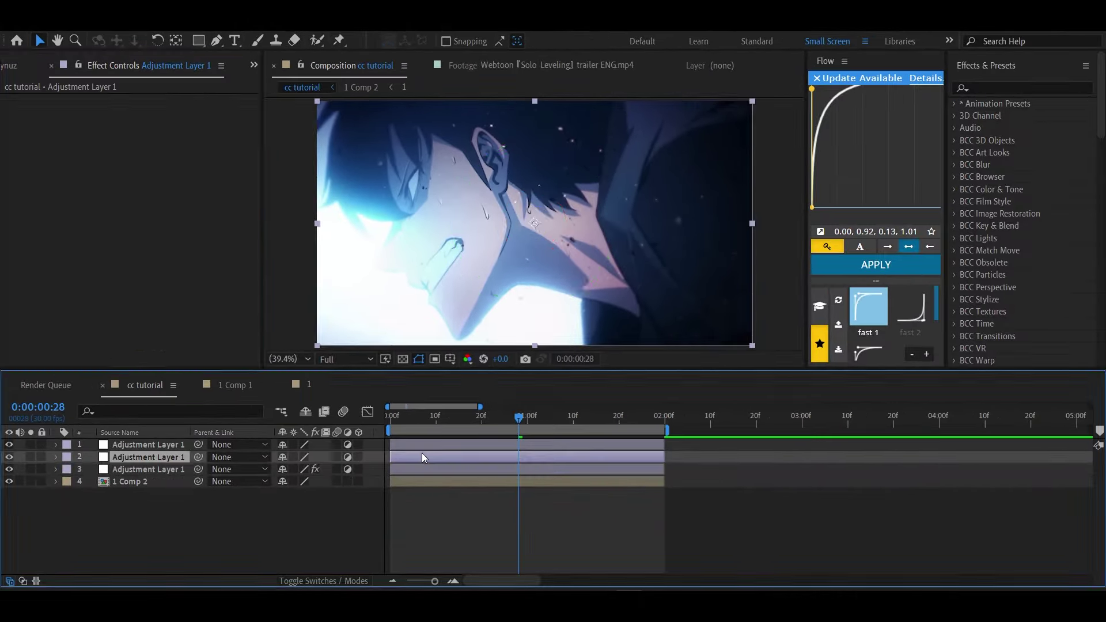
pyautogui.hotkey('ctrl', 'space')
pyautogui.write('shar')
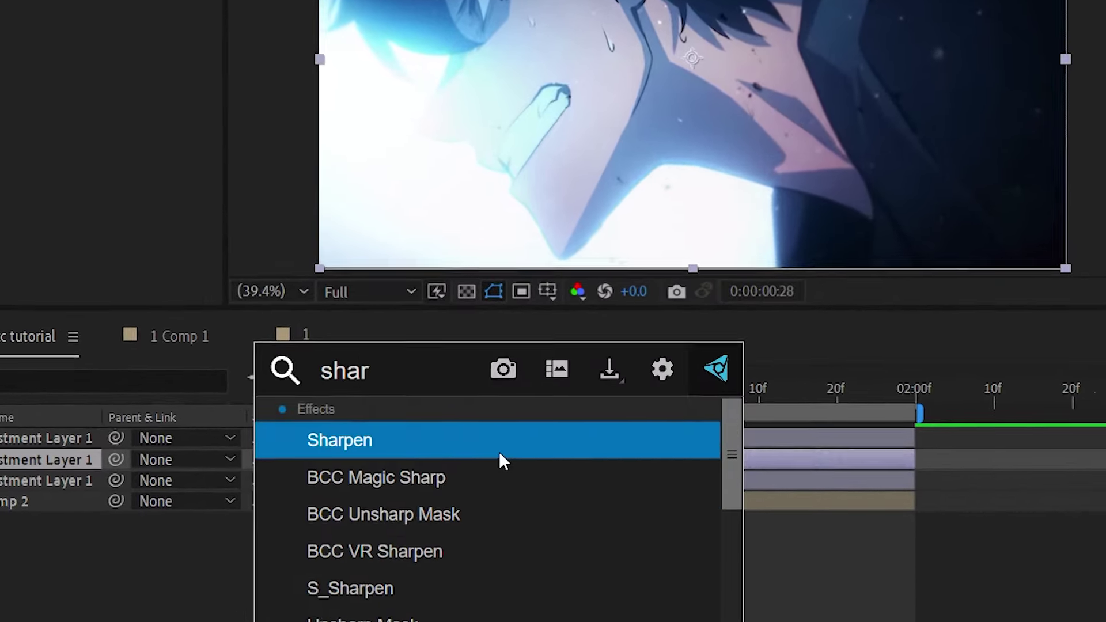
pyautogui.write('p')
pyautogui.click(492, 430)
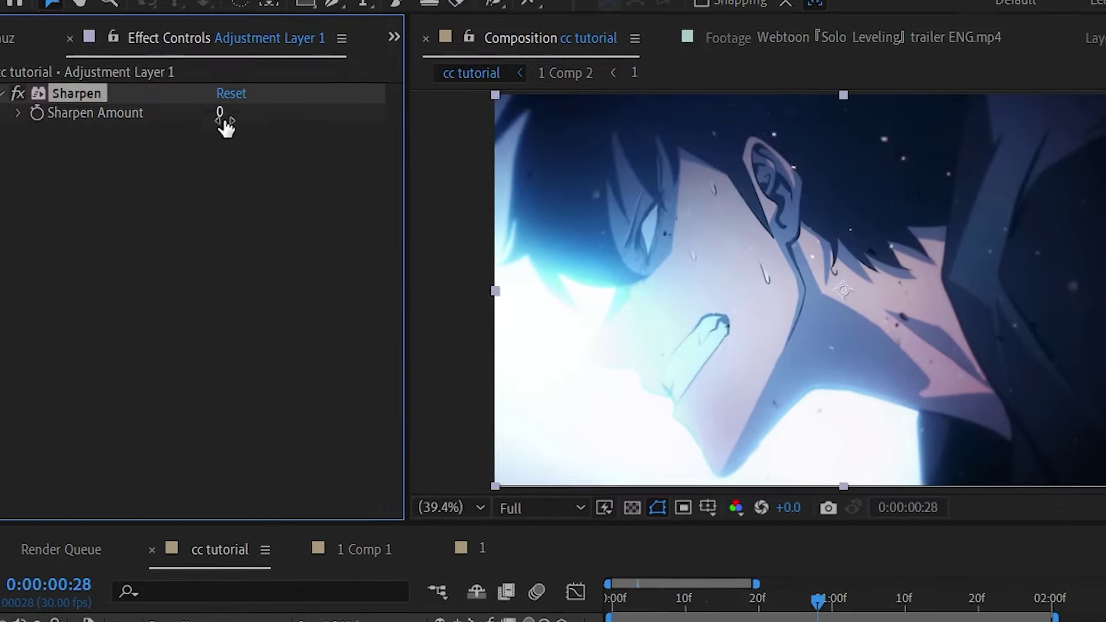
pyautogui.click(221, 115)
pyautogui.write('20')
pyautogui.press('Return')
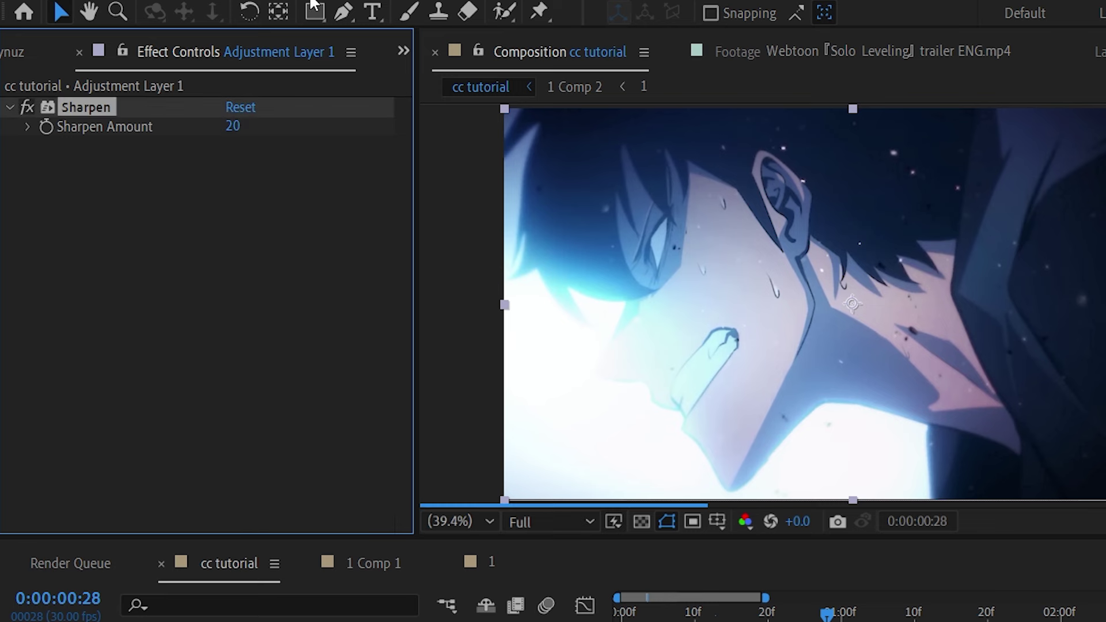
pyautogui.click(10, 108)
# - Add Unsharp Mask with Amount 25 and Radius 100, then collapse it
pyautogui.hotkey('ctrl', 'space')
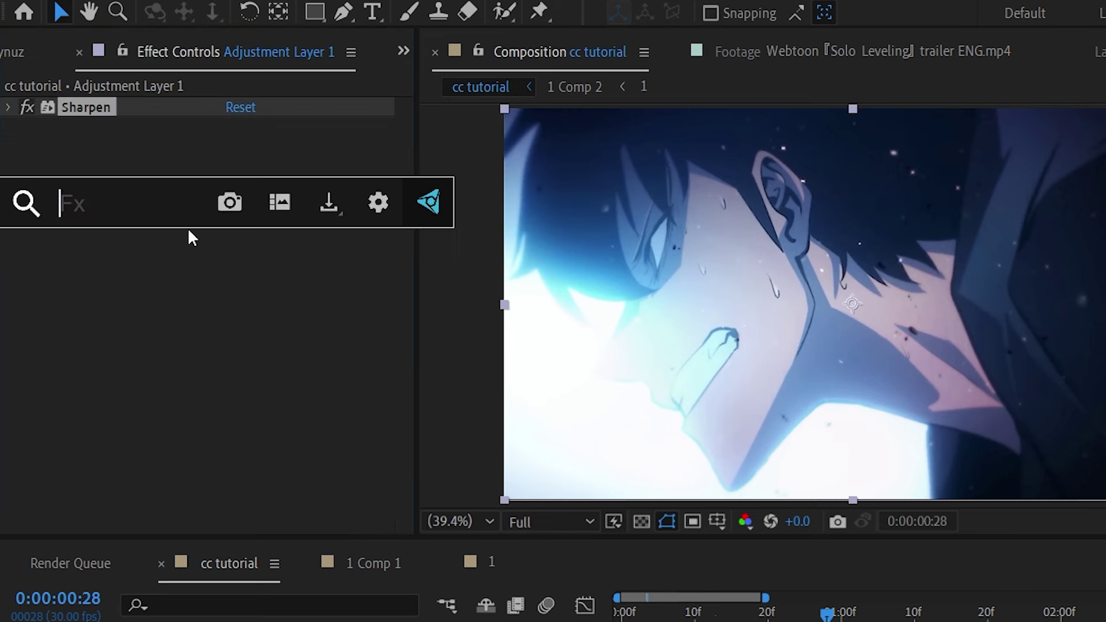
pyautogui.write('uns')
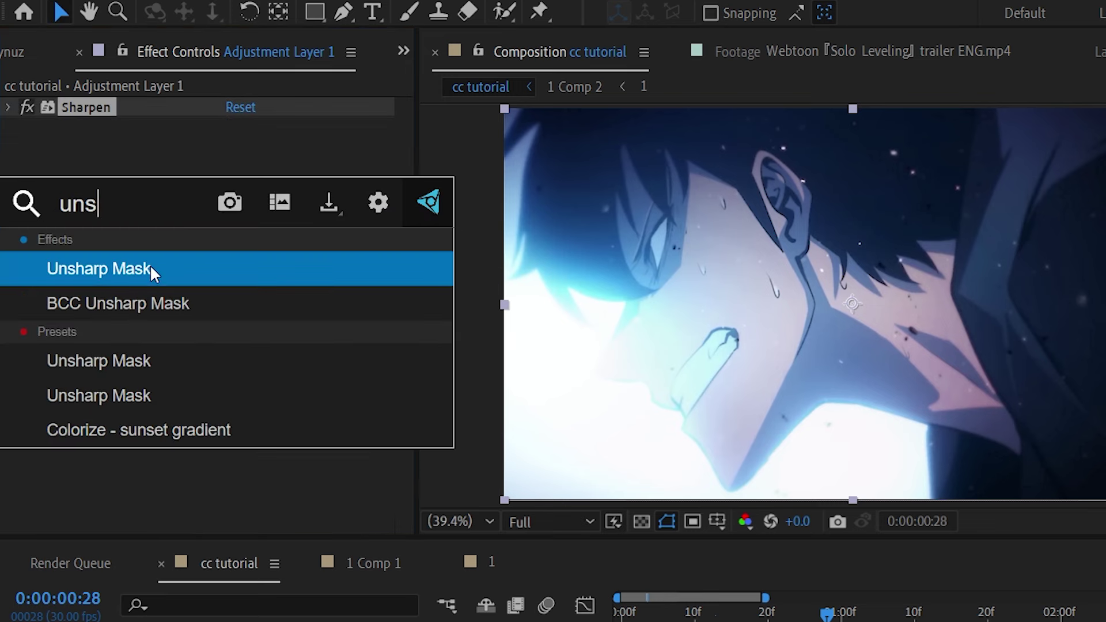
pyautogui.click(151, 267)
pyautogui.click(236, 146)
pyautogui.write('25')
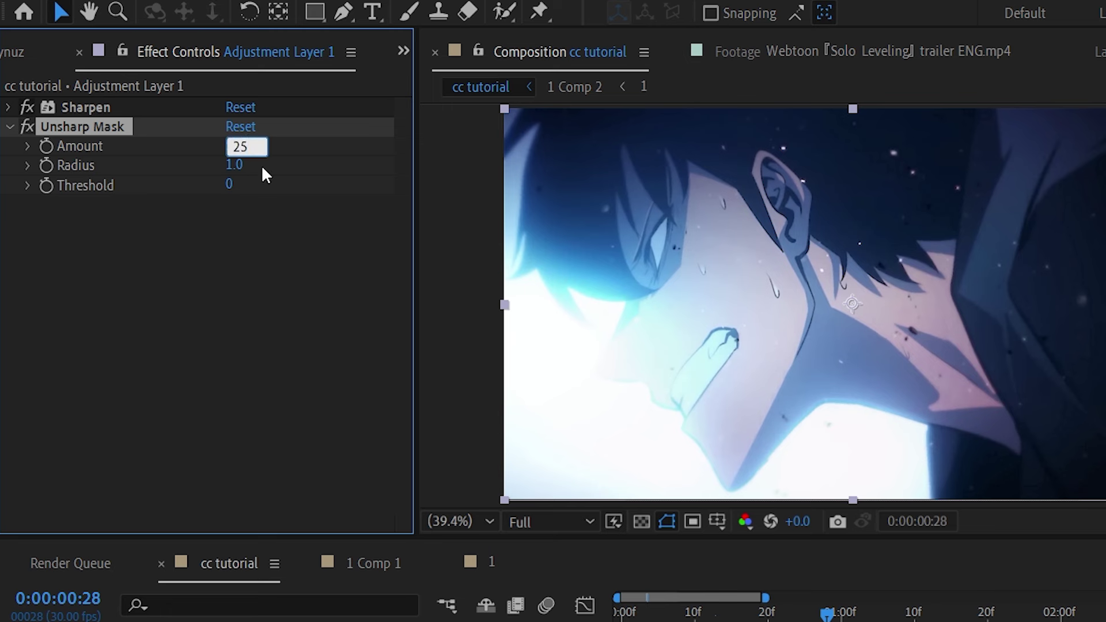
pyautogui.press('Return')
pyautogui.click(233, 165)
pyautogui.write('1')
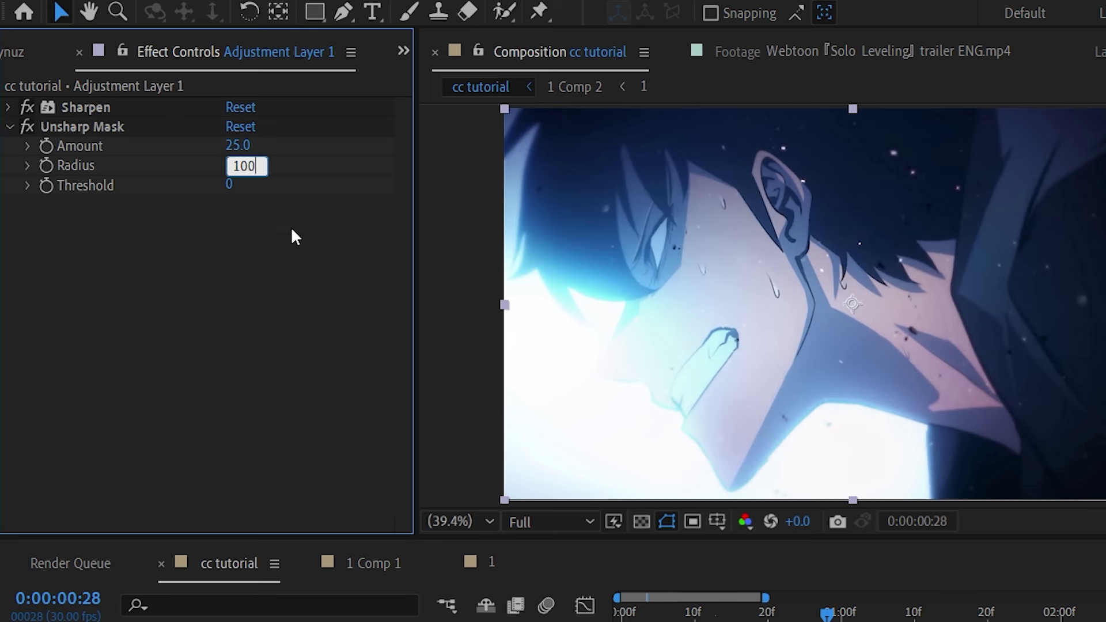
pyautogui.press('Return')
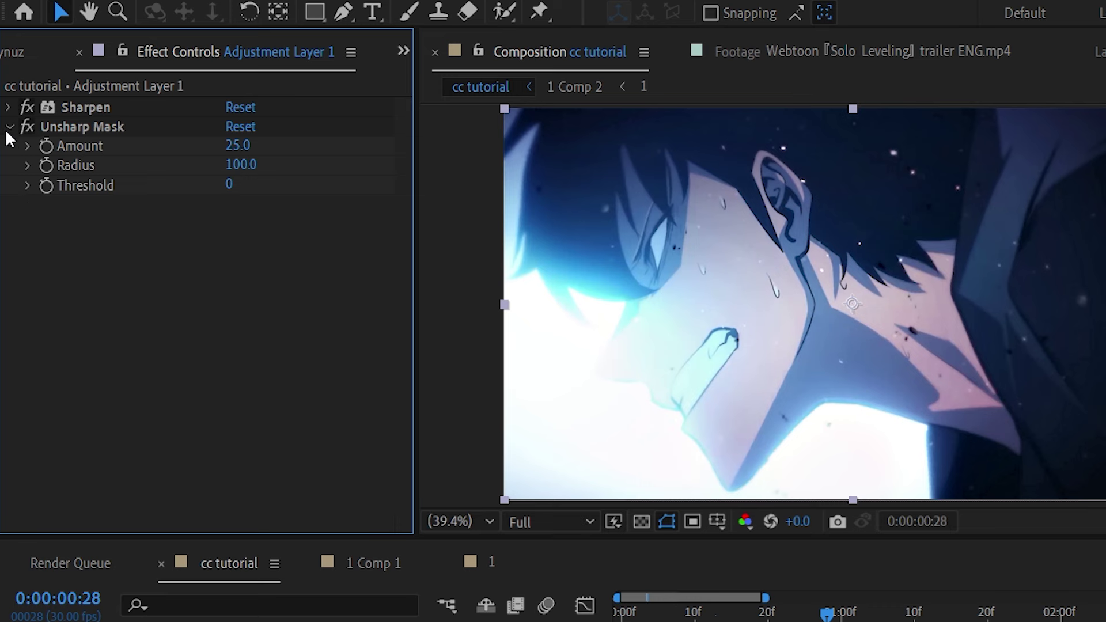
pyautogui.click(10, 127)
pyautogui.hotkey('ctrl', 'space')
# - Apply Instant 4K and set its Filter Type to Best
pyautogui.write('4')
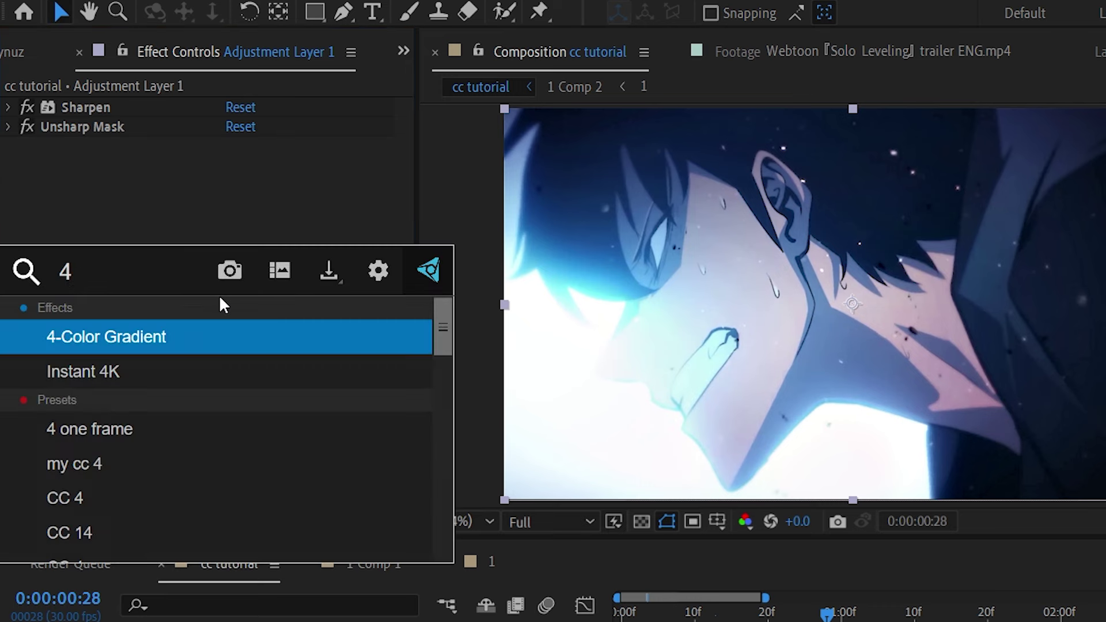
pyautogui.write('k')
pyautogui.click(178, 323)
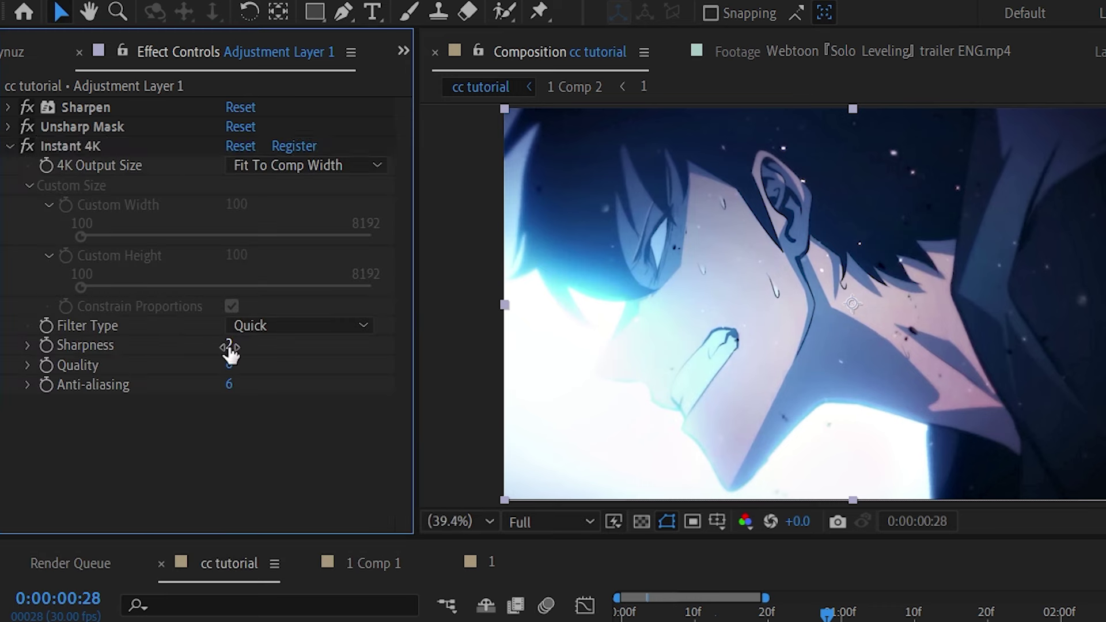
pyautogui.click(276, 325)
pyautogui.click(282, 421)
pyautogui.click(247, 327)
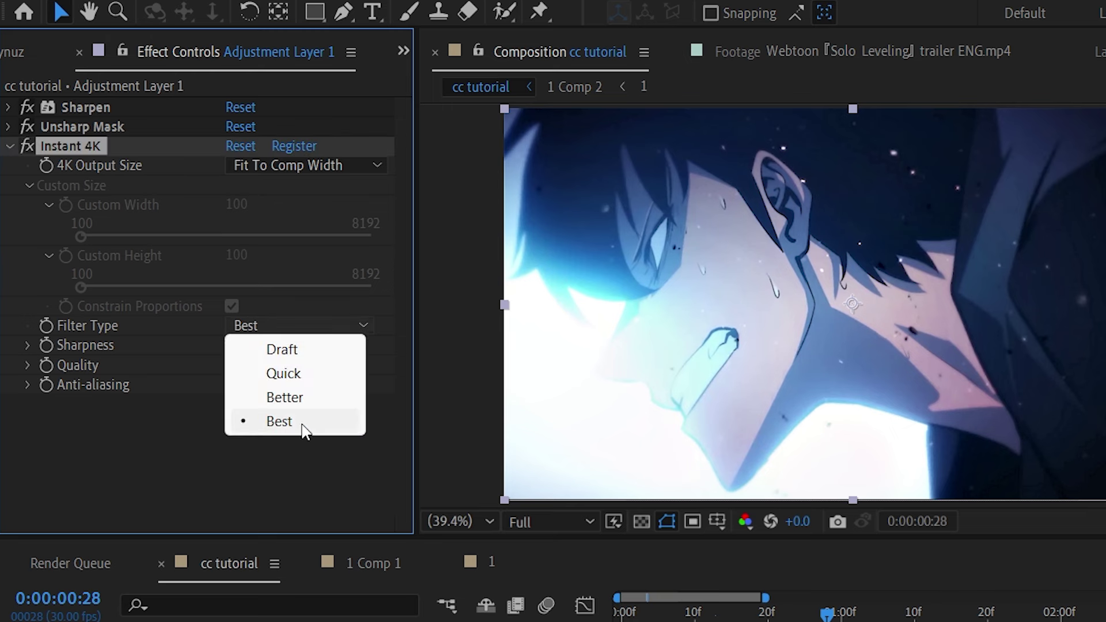
# - Set Instant 4K Sharpness 5, Quality 25 and Anti-aliasing 10, then collapse it
pyautogui.click(299, 425)
pyautogui.click(230, 346)
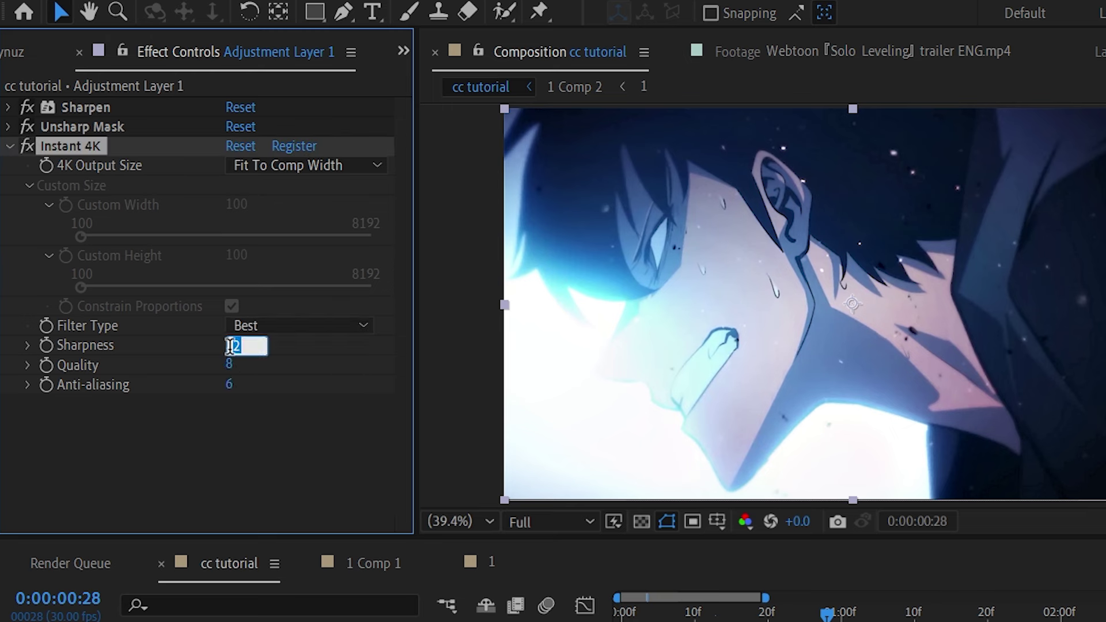
pyautogui.write('5')
pyautogui.click(270, 436)
pyautogui.moveTo(229, 363); pyautogui.dragTo(346, 382)
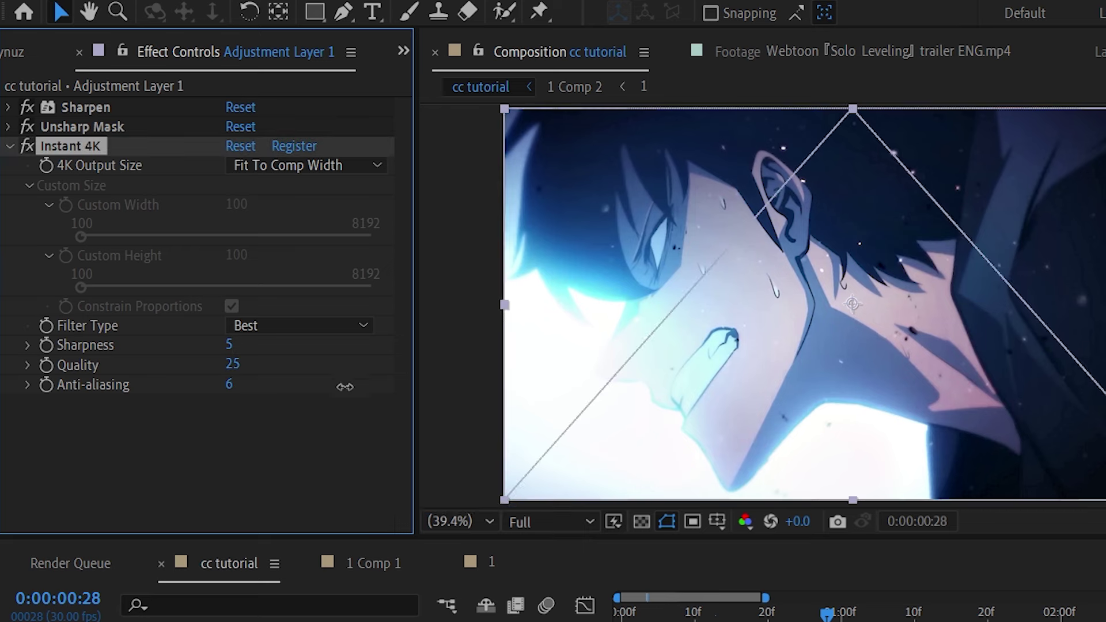
pyautogui.moveTo(230, 391); pyautogui.dragTo(360, 395)
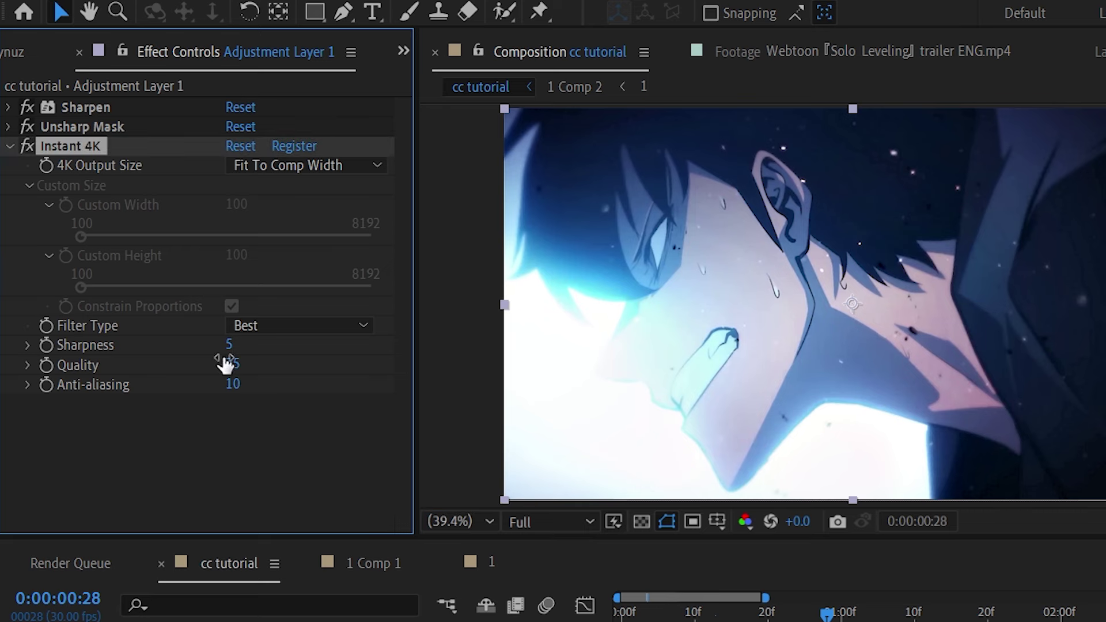
pyautogui.click(9, 147)
pyautogui.hotkey('ctrl', 'space')
# - Add Detail-preserving Upscale with Reduce Noise and Detail at 100% and Detail-preserving Alpha
pyautogui.write('o')
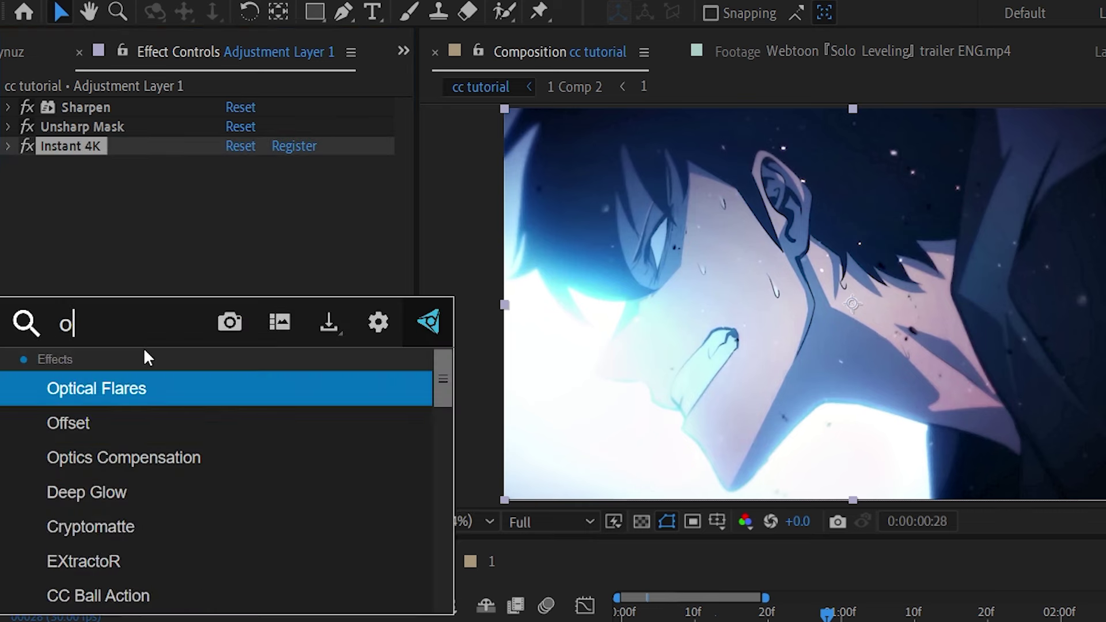
pyautogui.write('ps')
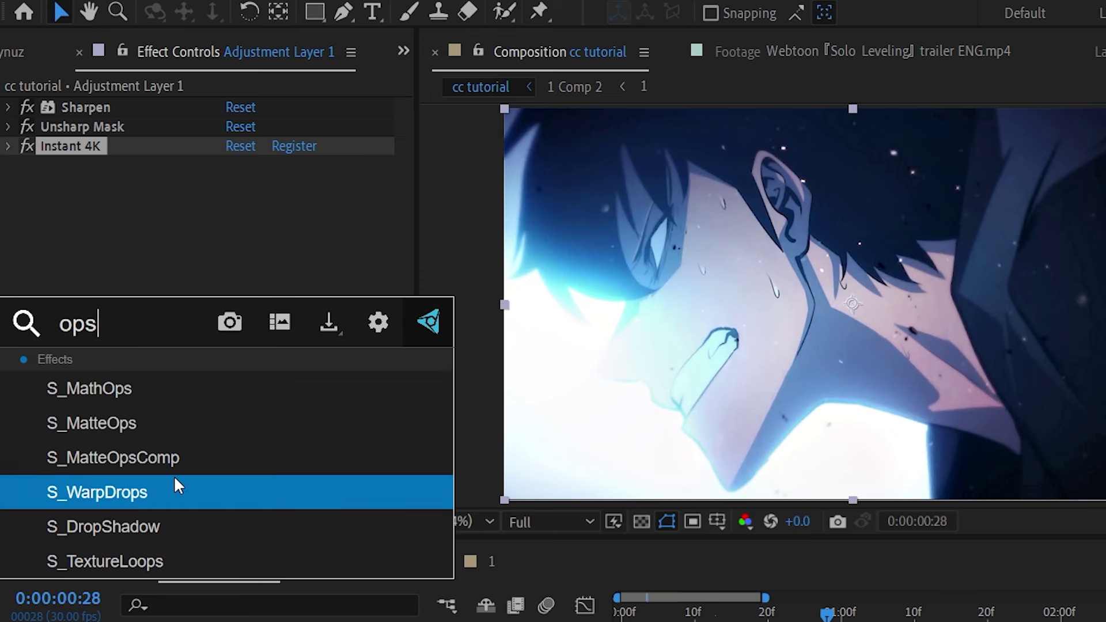
pyautogui.press('BackSpace')
pyautogui.press('BackSpace')
pyautogui.press('BackSpace')
pyautogui.write('ups')
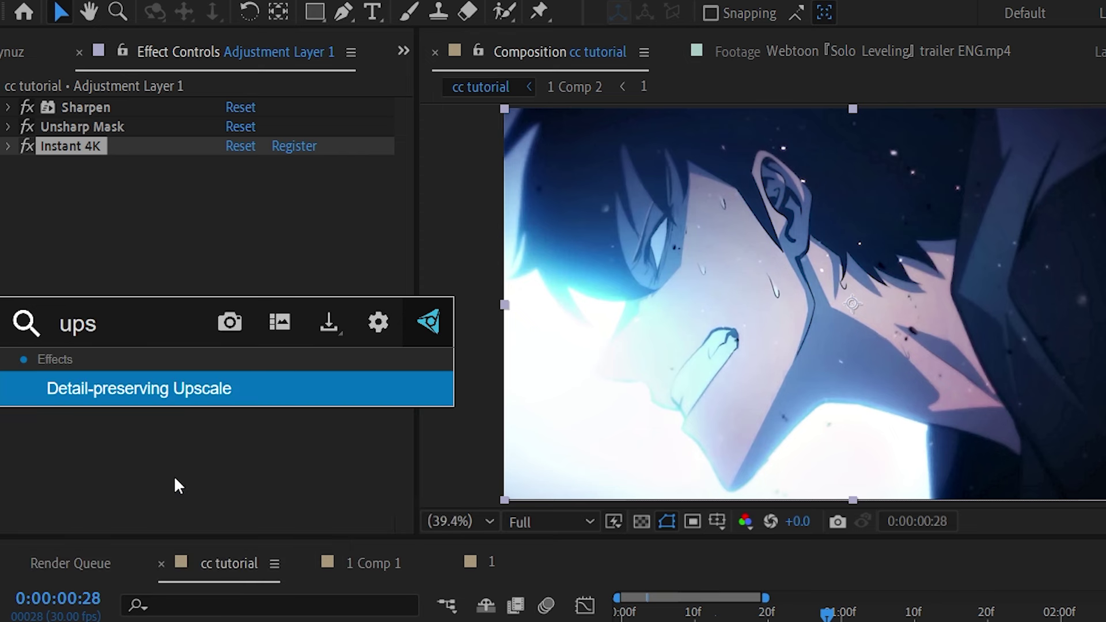
pyautogui.click(207, 397)
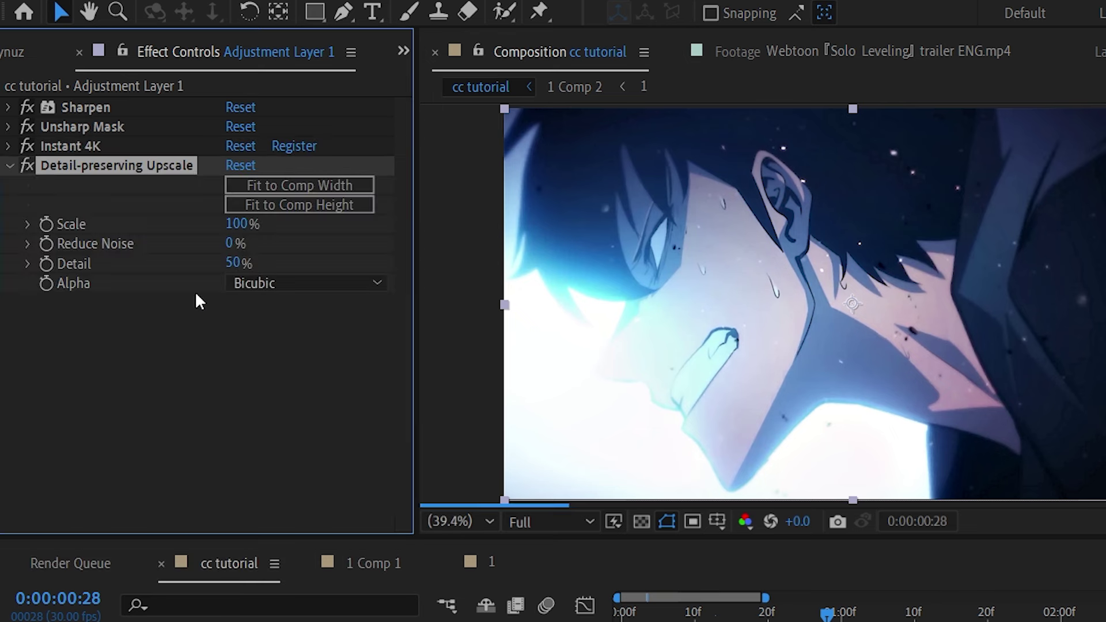
pyautogui.click(234, 243)
pyautogui.write('100')
pyautogui.press('Return')
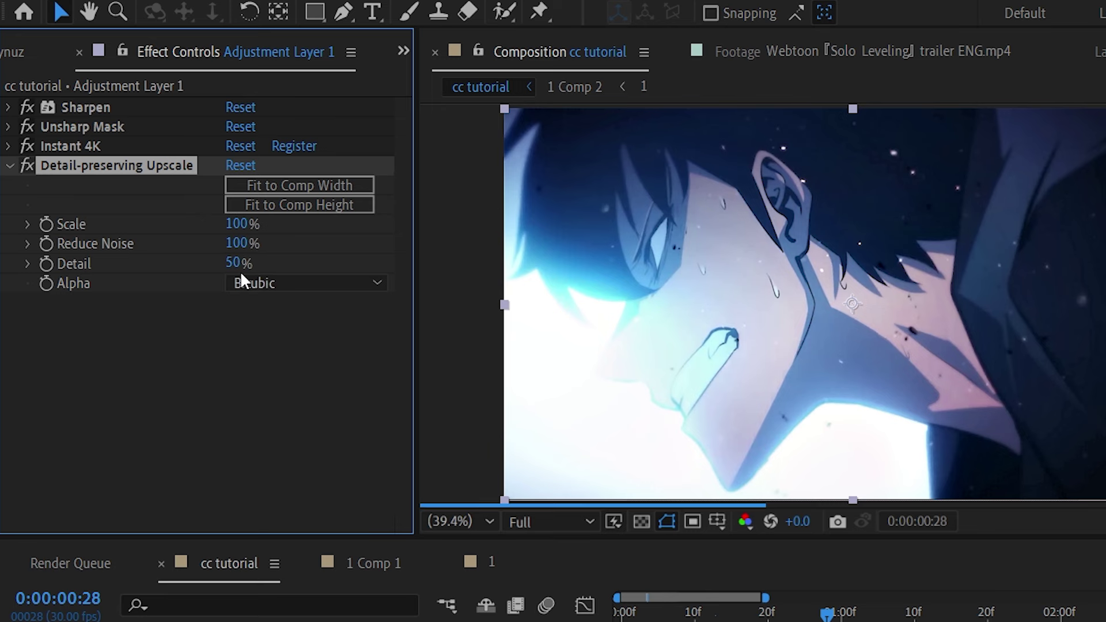
pyautogui.moveTo(234, 262); pyautogui.dragTo(259, 262)
pyautogui.click(334, 284)
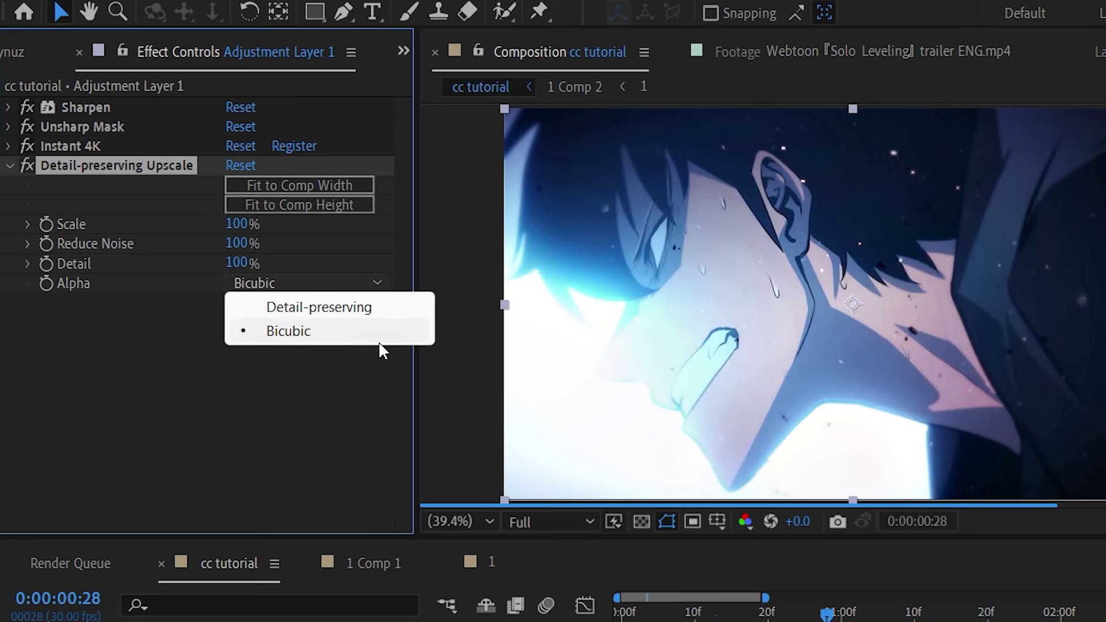
pyautogui.click(360, 311)
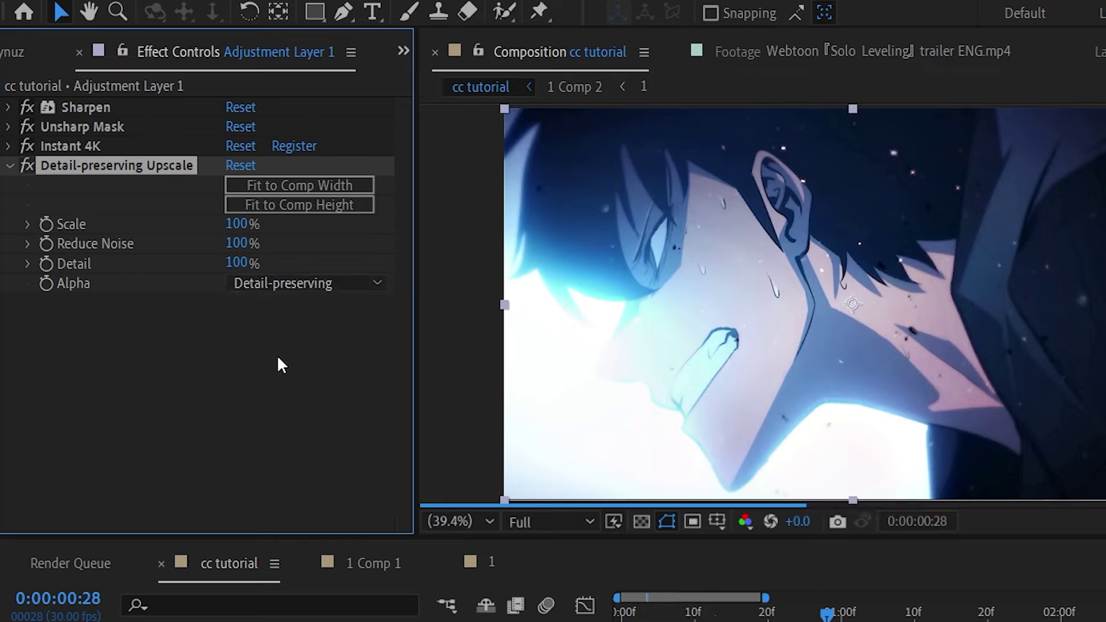
pyautogui.click(10, 166)
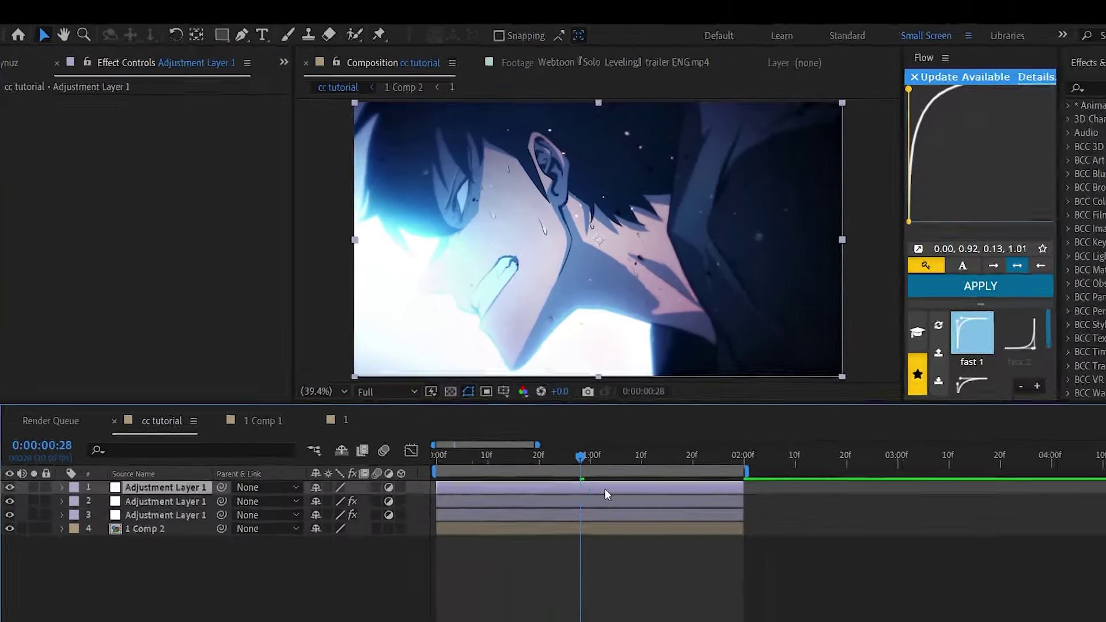
# - Apply Magic Bullet Looks through the 'loo' effect search
pyautogui.hotkey('ctrl', 'space')
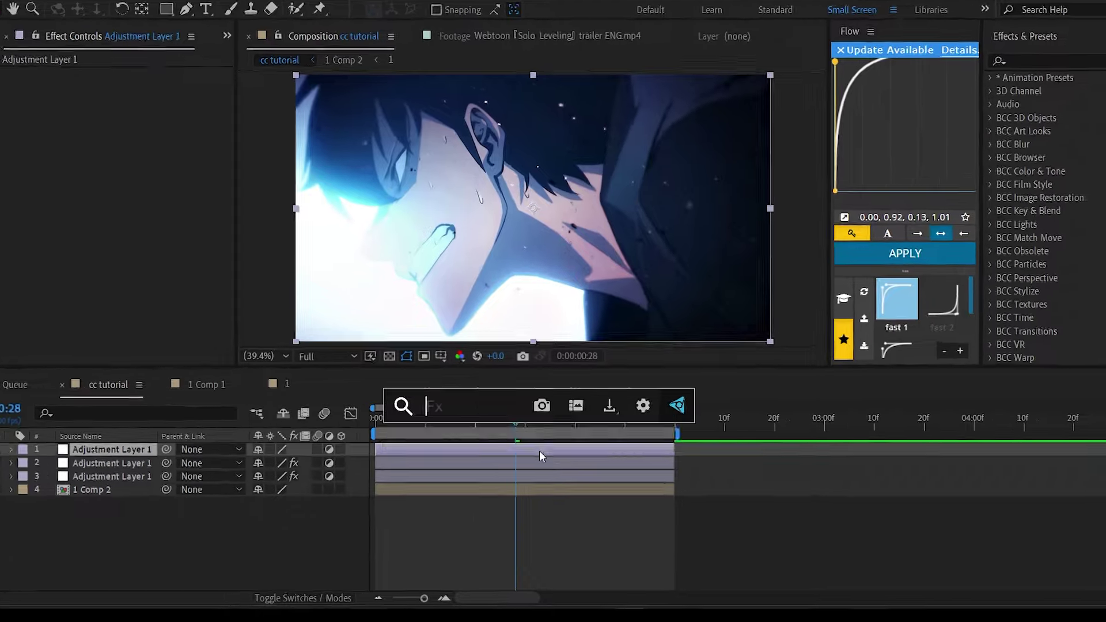
pyautogui.write('loo')
pyautogui.press('Return')
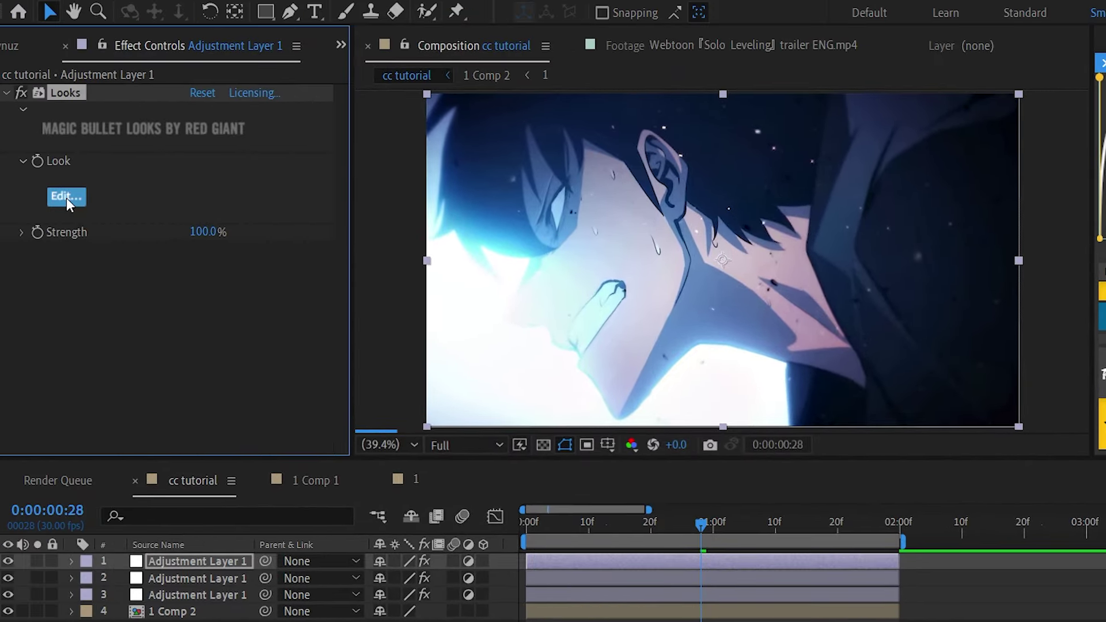
# - In the Looks editor, add Lens Vignette, Lens Distortion, Edge Softness and Pop
pyautogui.click(66, 197)
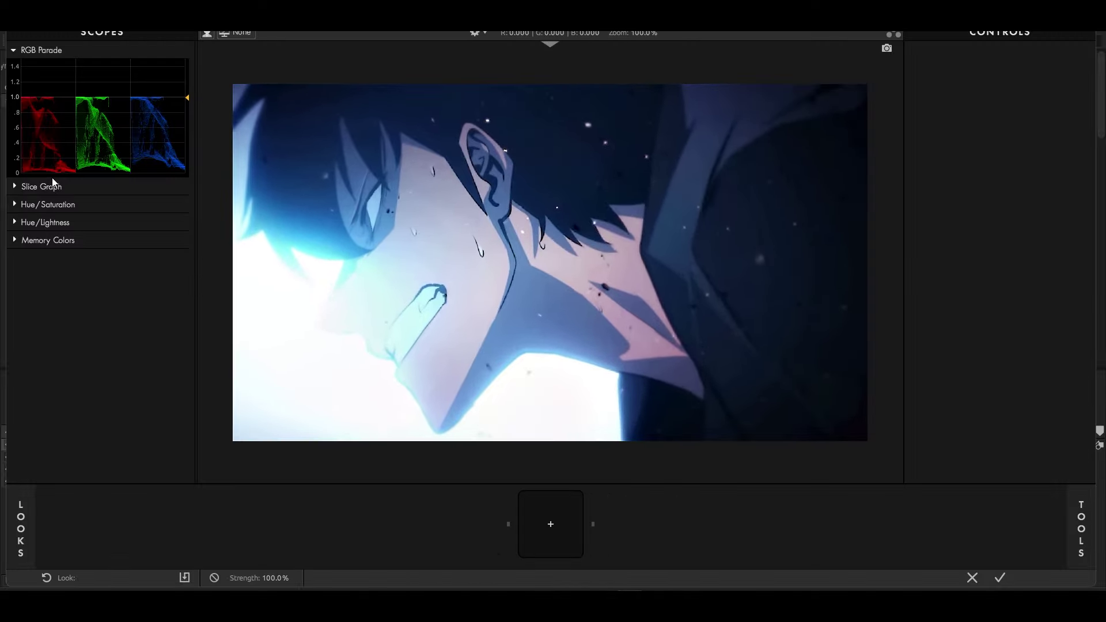
pyautogui.moveTo(1073, 533)
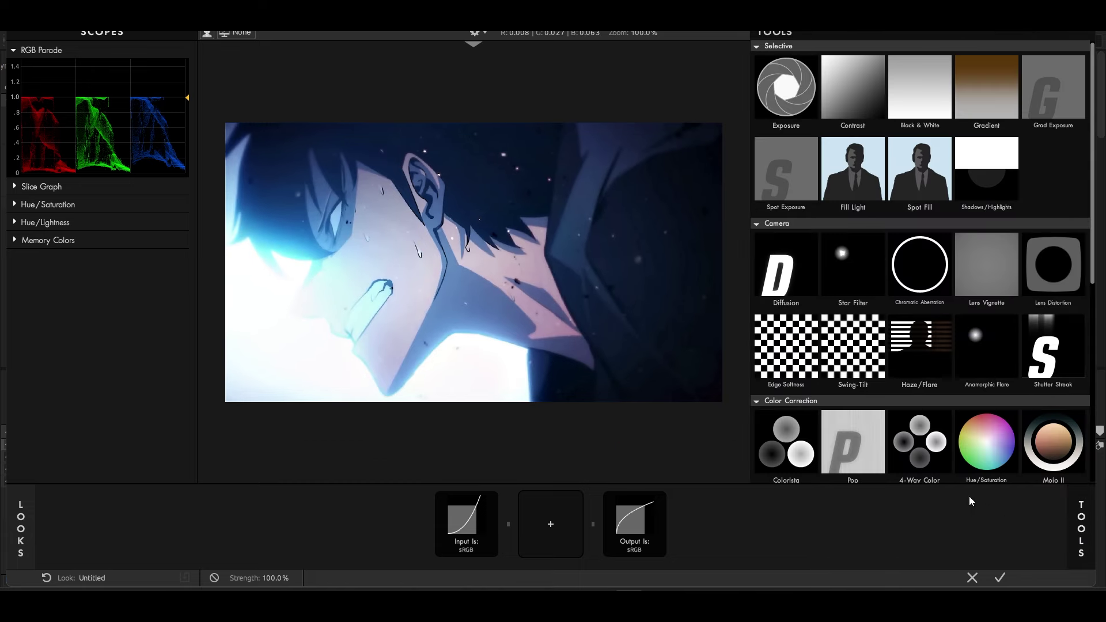
pyautogui.doubleClick(1018, 277)
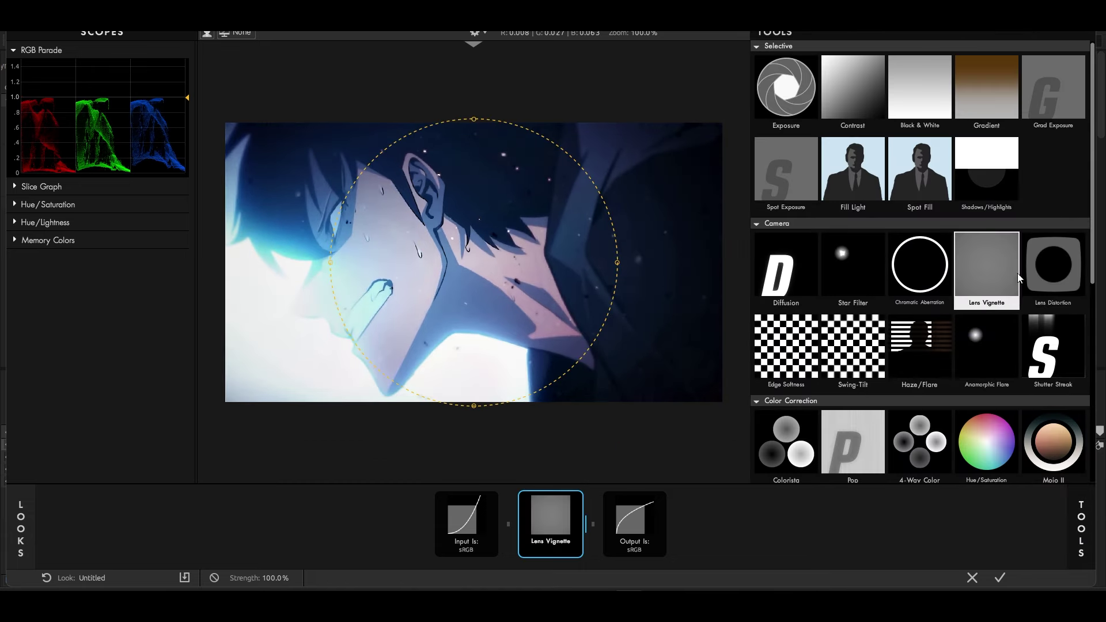
pyautogui.doubleClick(1053, 268)
pyautogui.doubleClick(786, 346)
pyautogui.doubleClick(852, 442)
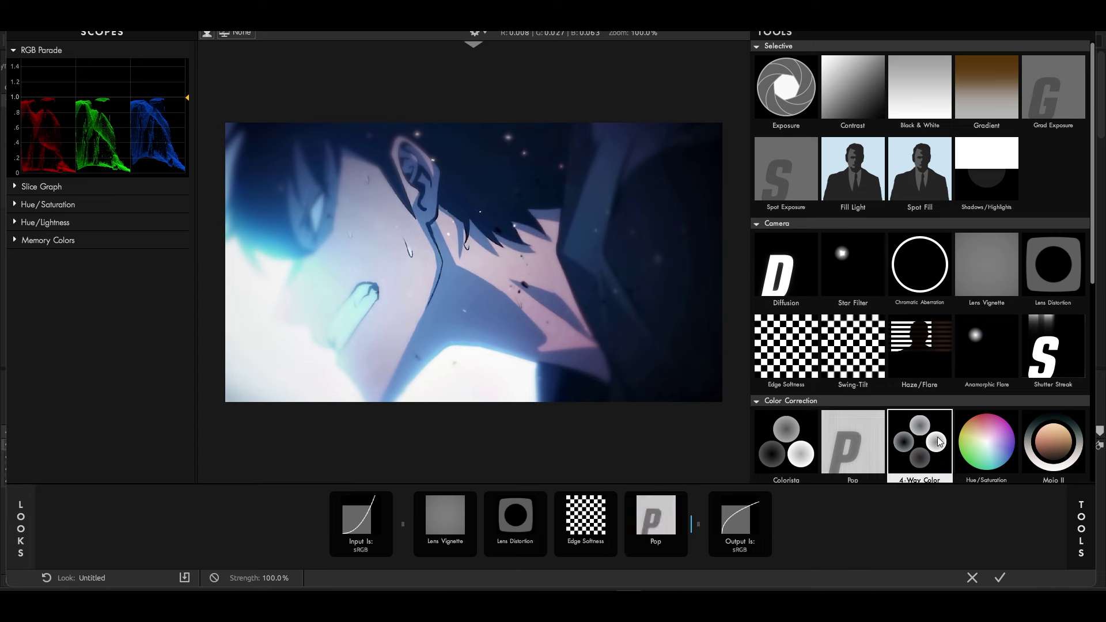
# - Add Mojo II and two LUT tools to the chain
pyautogui.doubleClick(1053, 442)
pyautogui.scroll(-1, 1025, 438)
pyautogui.scroll(-2, 921, 432)
pyautogui.doubleClick(805, 423)
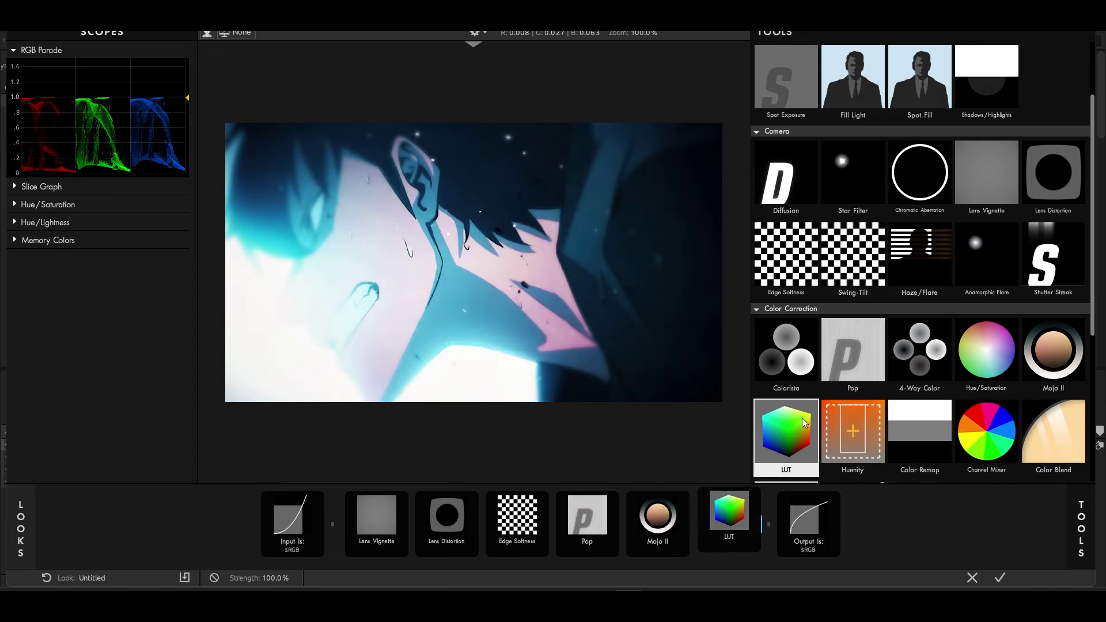
pyautogui.scroll(-1, 805, 423)
pyautogui.doubleClick(789, 389)
pyautogui.click(340, 518)
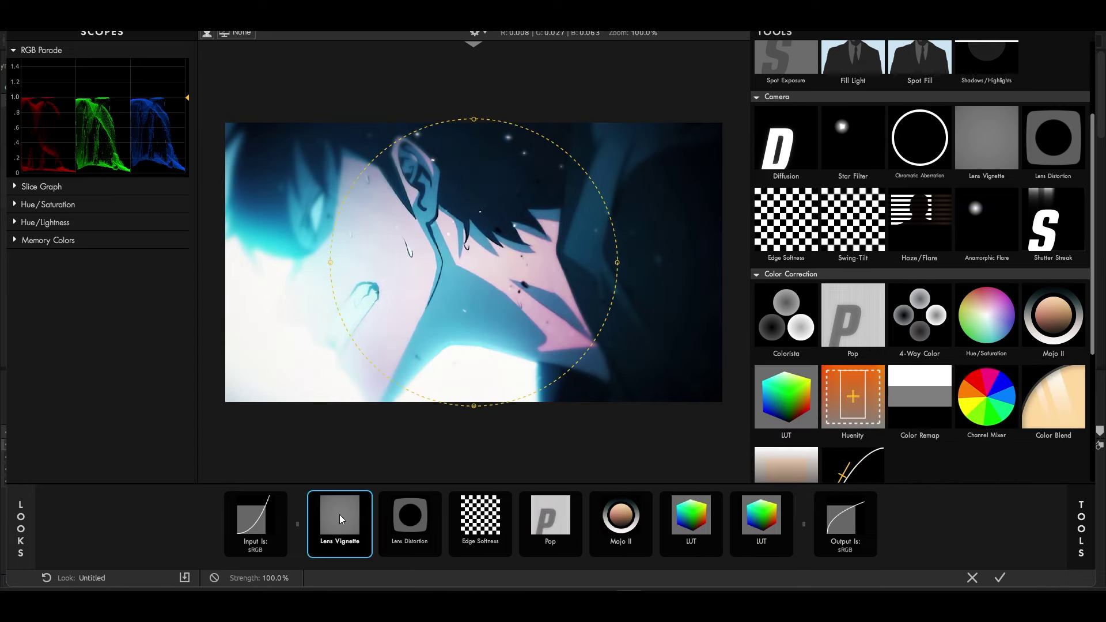
# - Give Lens Vignette the Healthy Dose preset and set Lens Distortion to -7%
pyautogui.click(1005, 69)
pyautogui.click(995, 106)
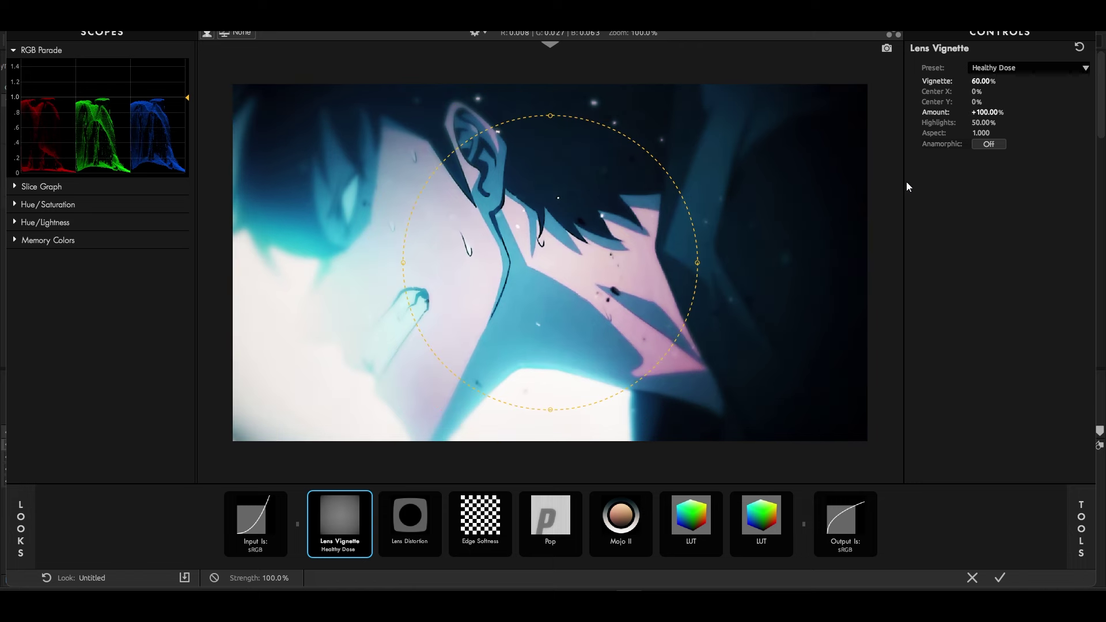
pyautogui.click(423, 517)
pyautogui.doubleClick(975, 81)
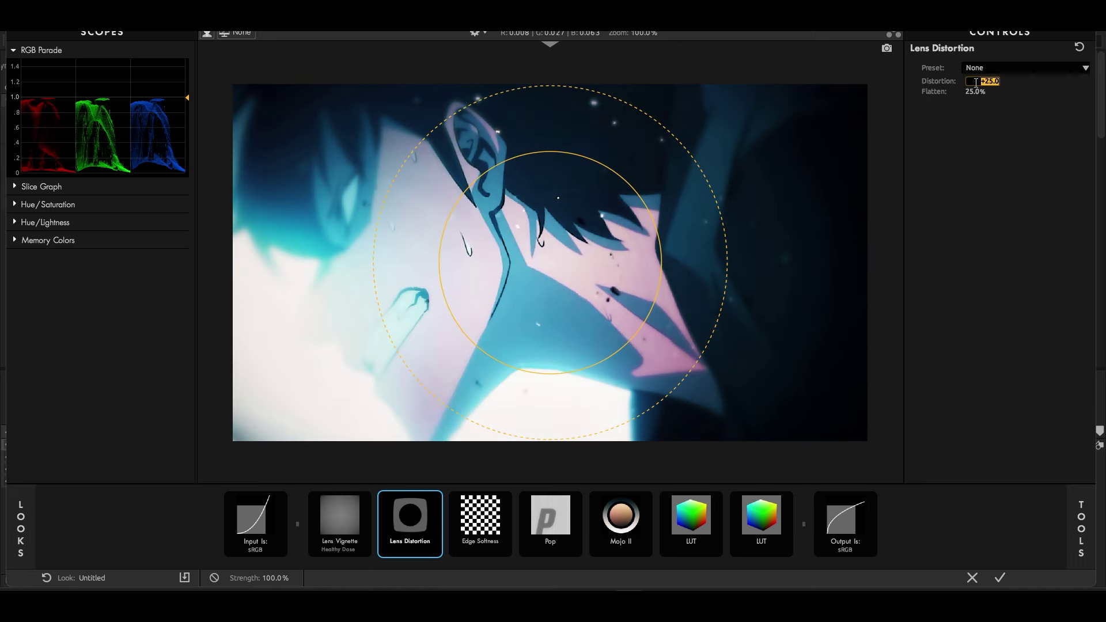
pyautogui.write('-7')
pyautogui.press('Return')
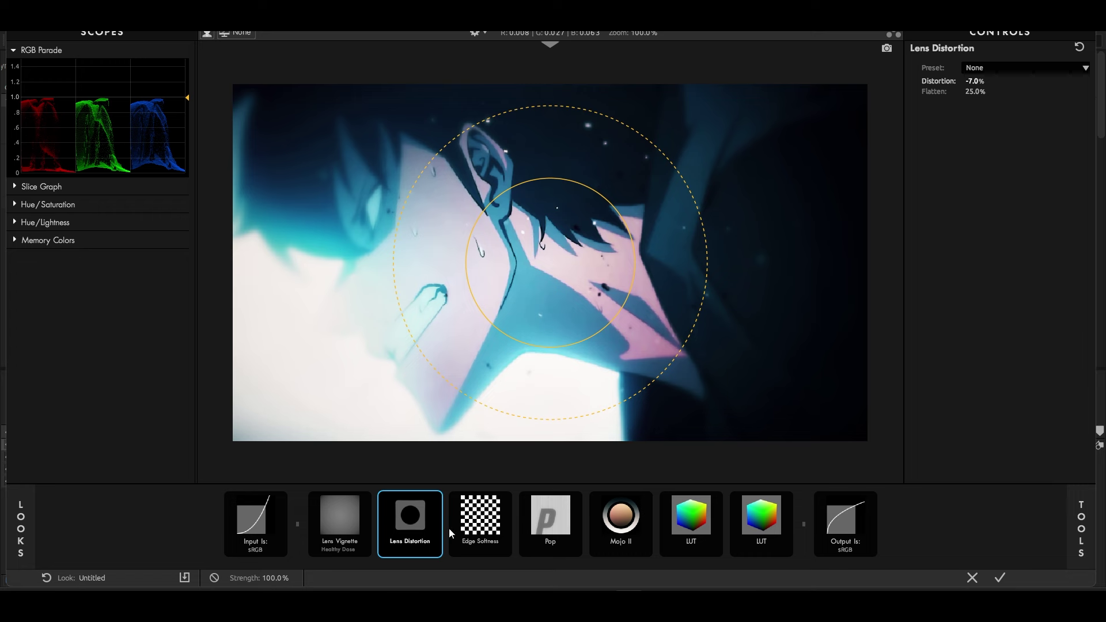
# - Enlarge the Edge Softness area, set Pop to +10% and Mojo to 30
pyautogui.click(477, 530)
pyautogui.moveTo(731, 275); pyautogui.dragTo(807, 331)
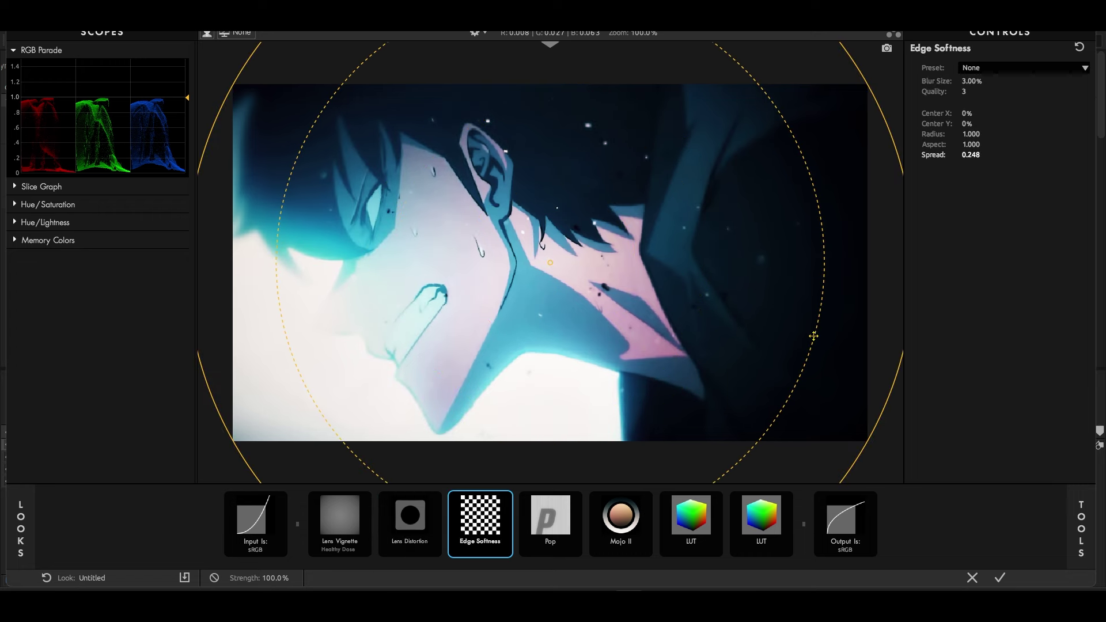
pyautogui.click(550, 525)
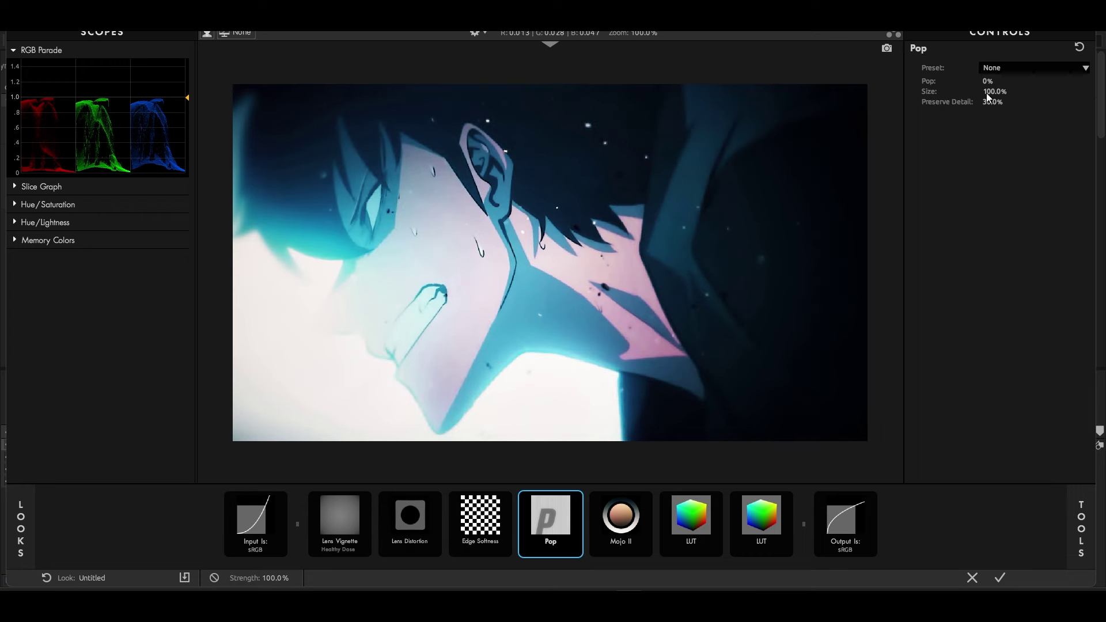
pyautogui.click(989, 80)
pyautogui.press('Return')
pyautogui.click(609, 547)
pyautogui.click(994, 82)
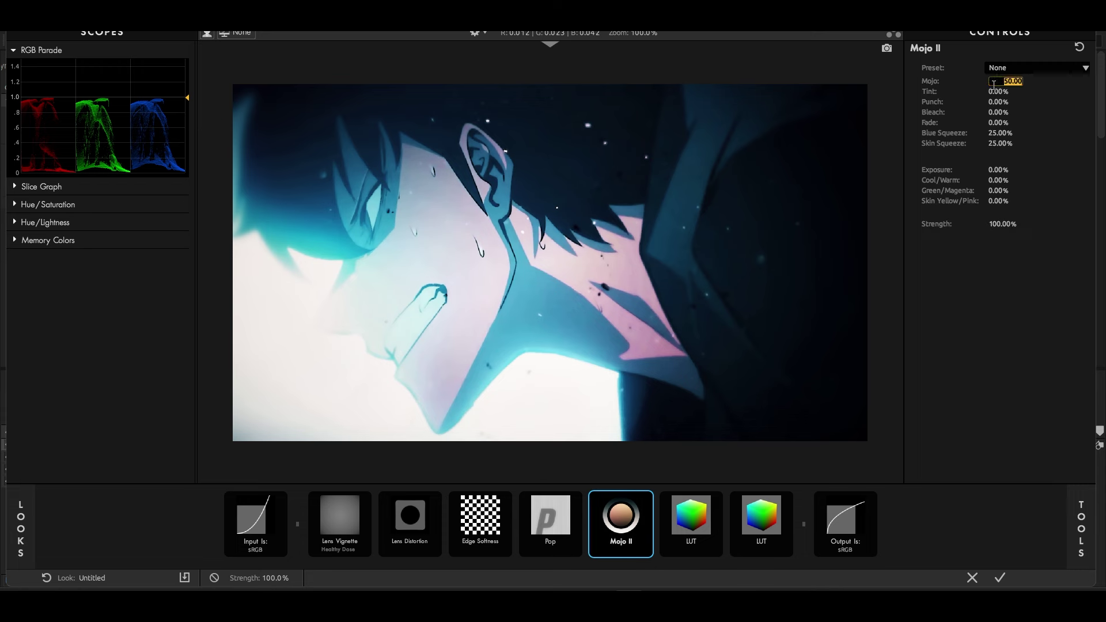
pyautogui.press('Return')
# - Set the first LUT to Prolost Flat after trying sLog2 Neutral and Sony SLog 2
pyautogui.click(687, 522)
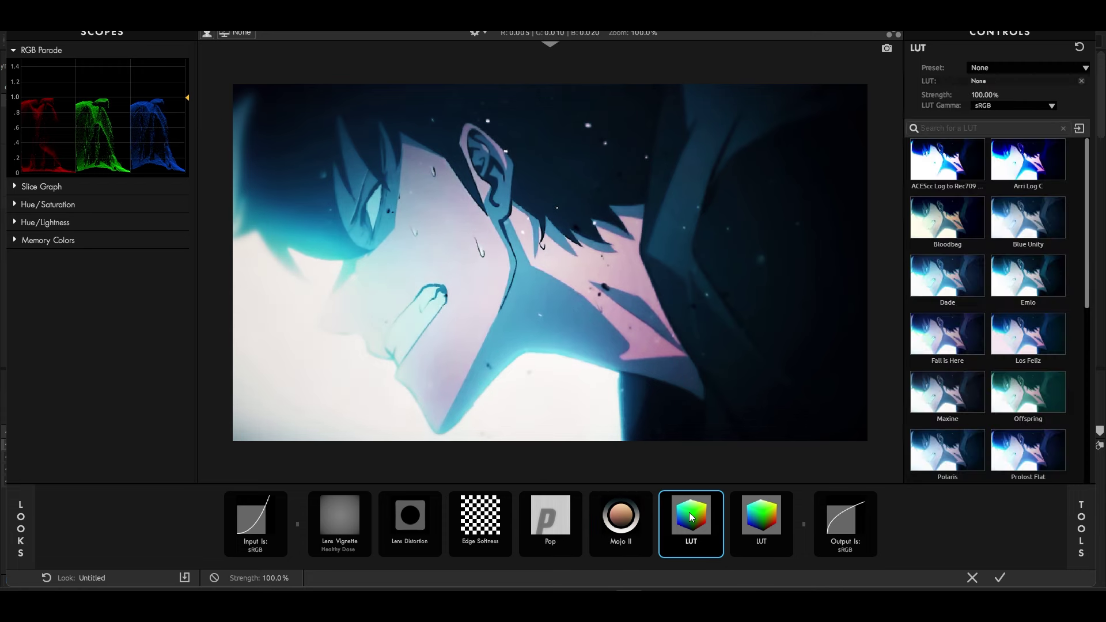
pyautogui.scroll(-3, 956, 368)
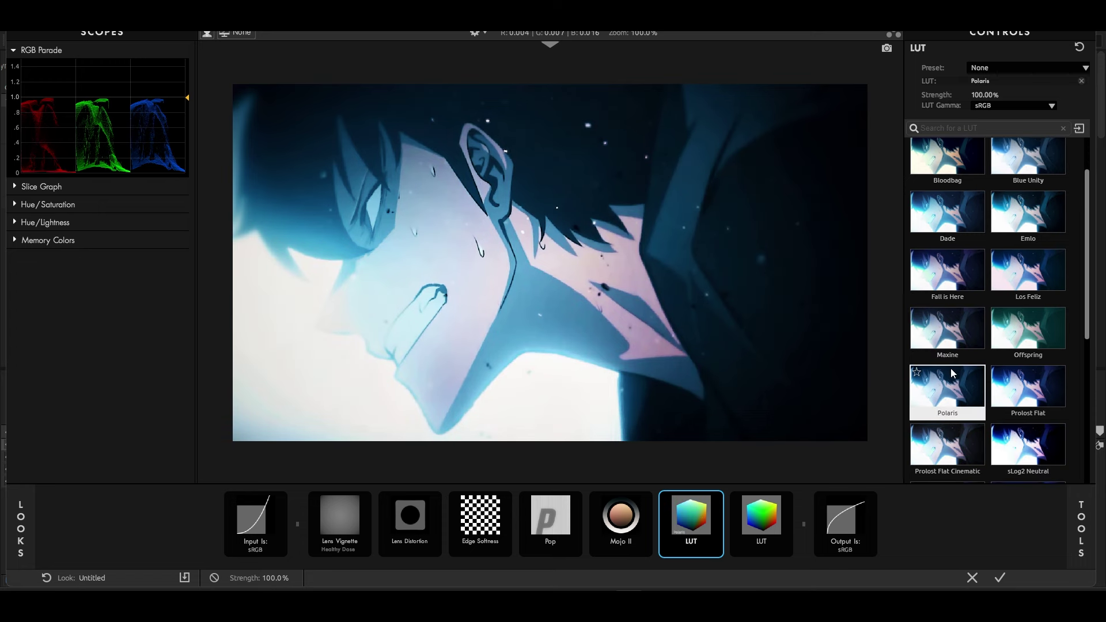
pyautogui.click(1021, 371)
pyautogui.scroll(-2, 1021, 371)
pyautogui.click(1021, 371)
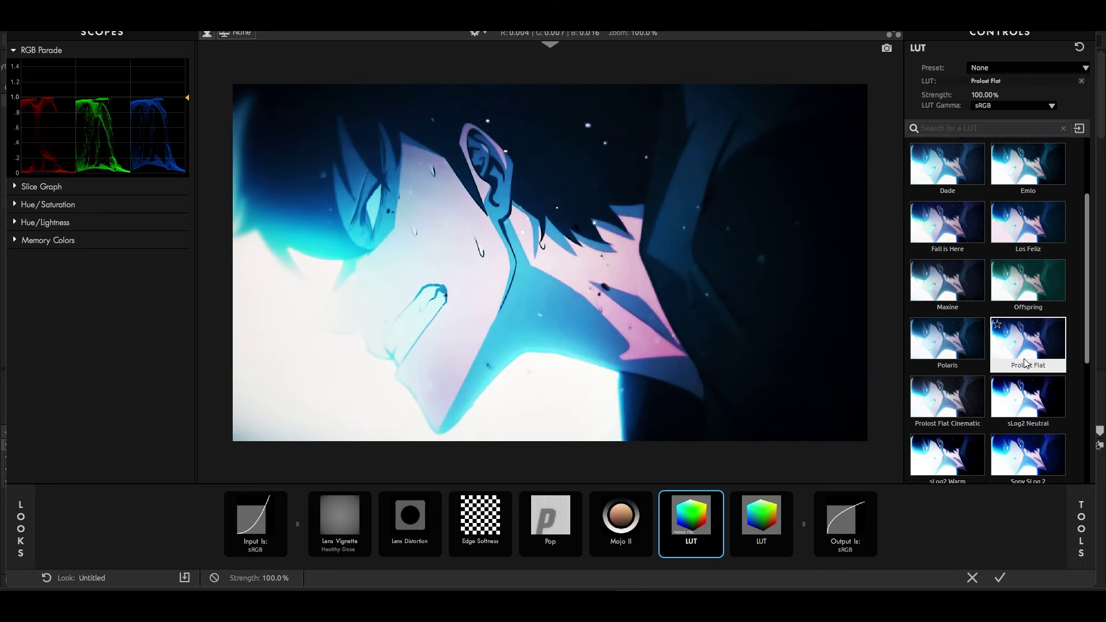
pyautogui.scroll(-3, 1021, 369)
pyautogui.click(1022, 349)
pyautogui.scroll(1, 1021, 311)
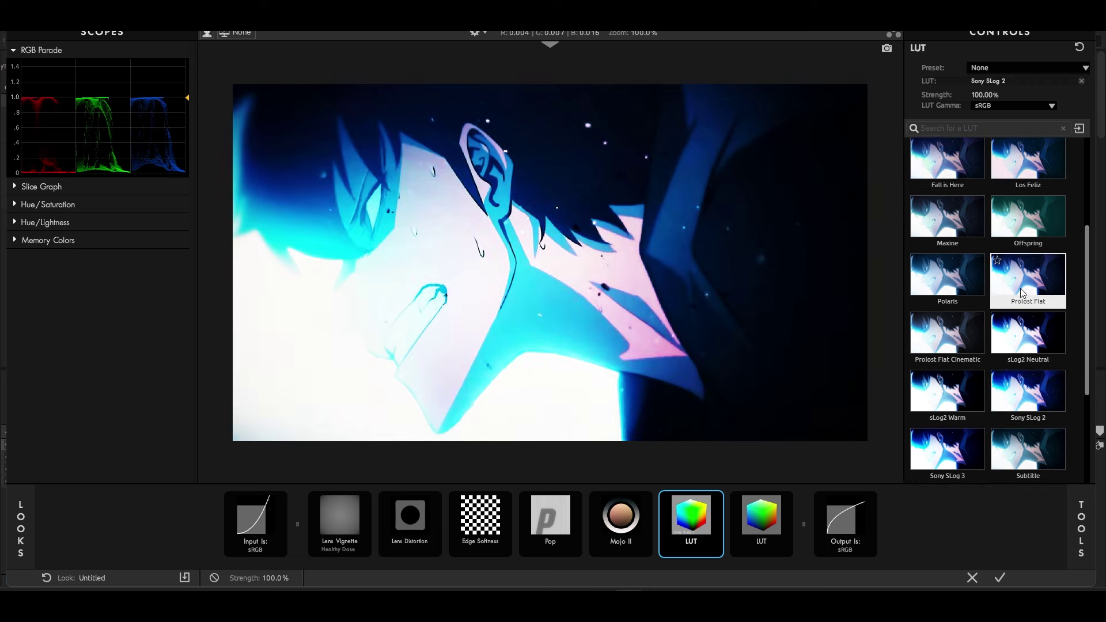
pyautogui.click(1021, 288)
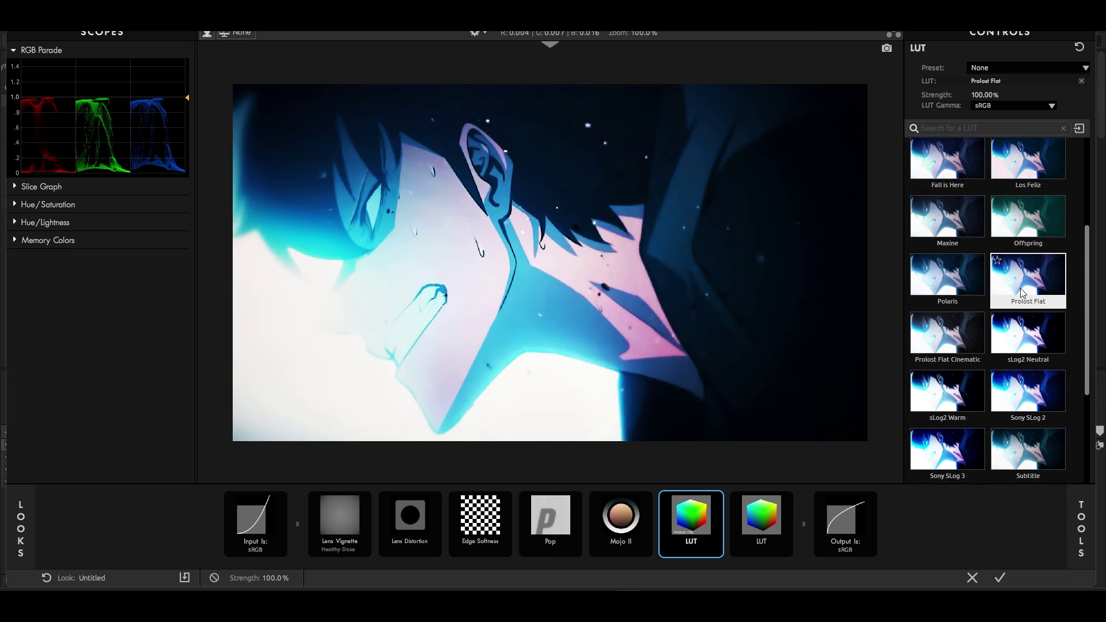
# - Set the second LUT to Polaris and accept the look back in After Effects
pyautogui.click(784, 520)
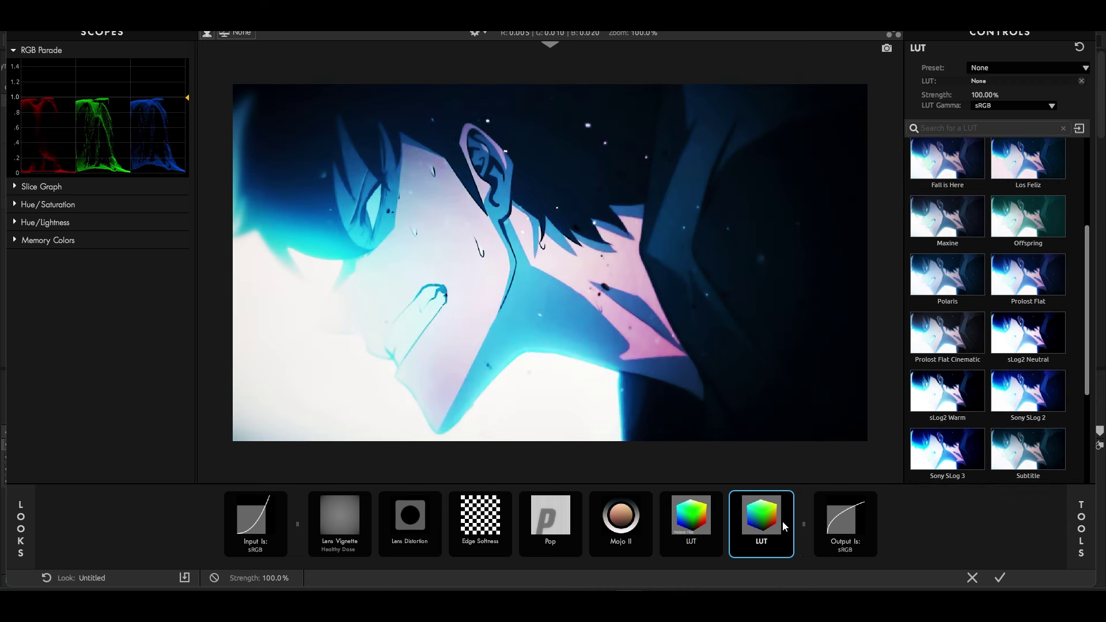
pyautogui.click(946, 278)
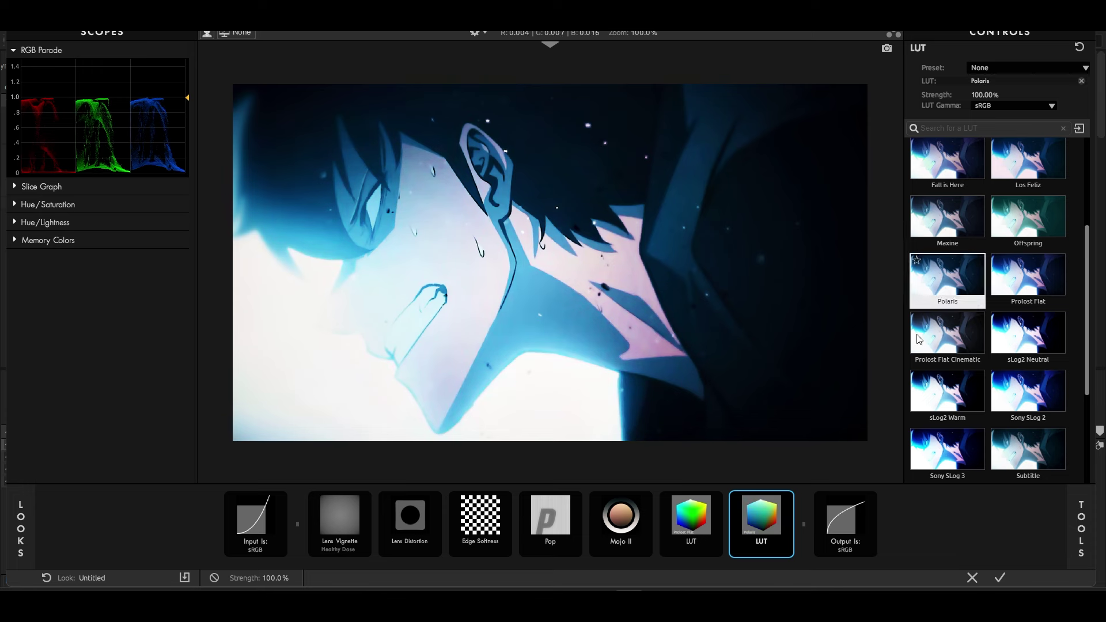
pyautogui.click(1000, 579)
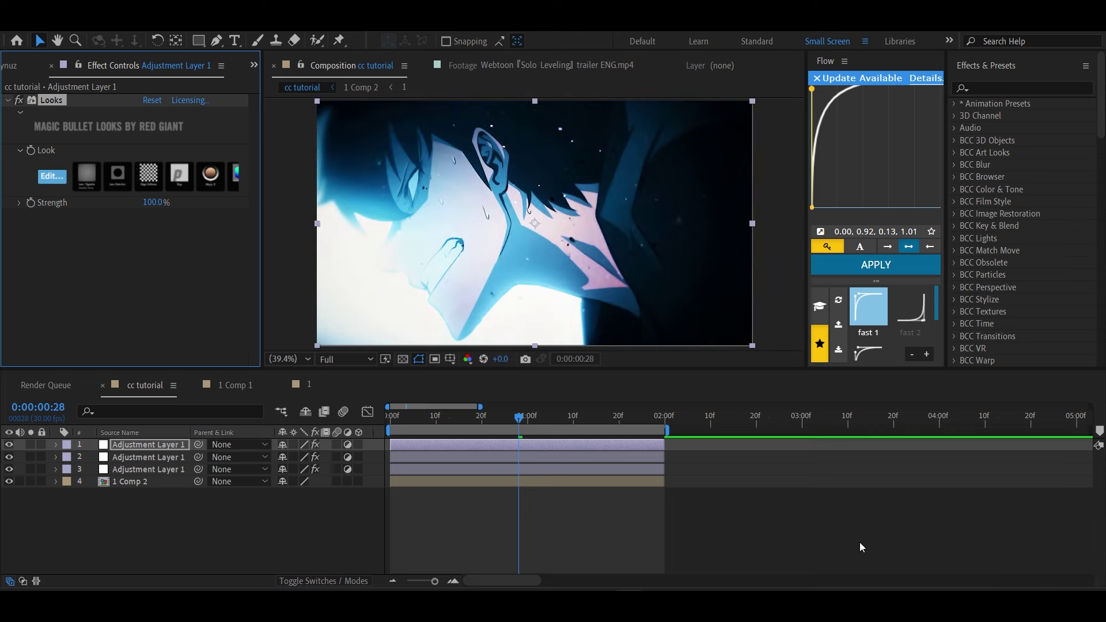
# - Select 1 Comp 2 and add the cc tutorial comp to the Render Queue from the Composition menu
pyautogui.click(860, 542)
pyautogui.press('pageup')
pyautogui.press('pageup')
pyautogui.press('pageup')
pyautogui.click(528, 483)
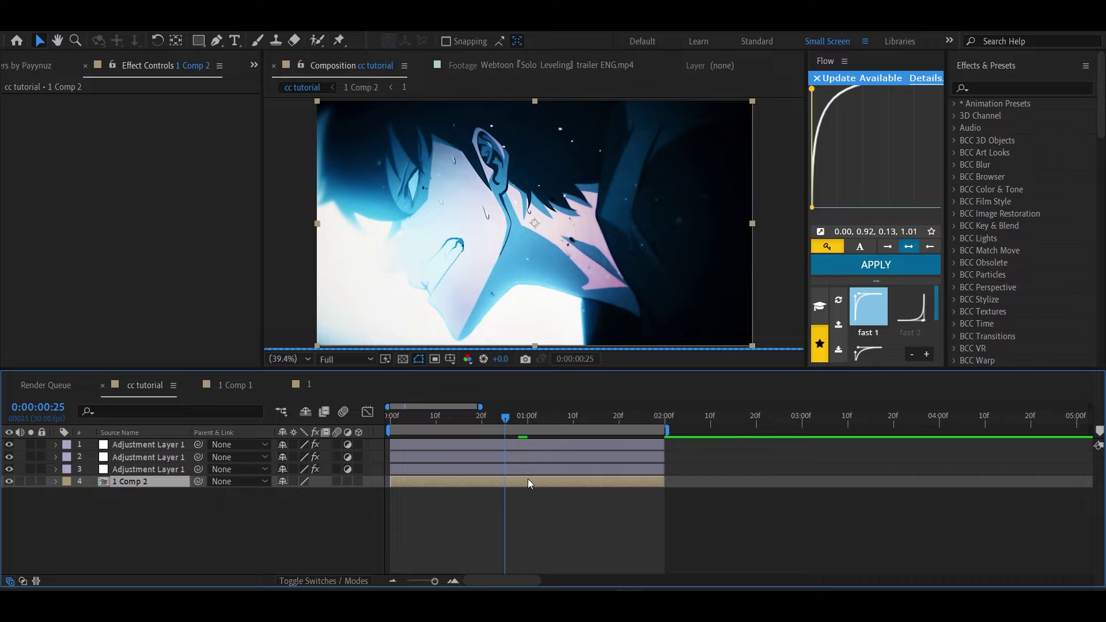
pyautogui.click(72, 20)
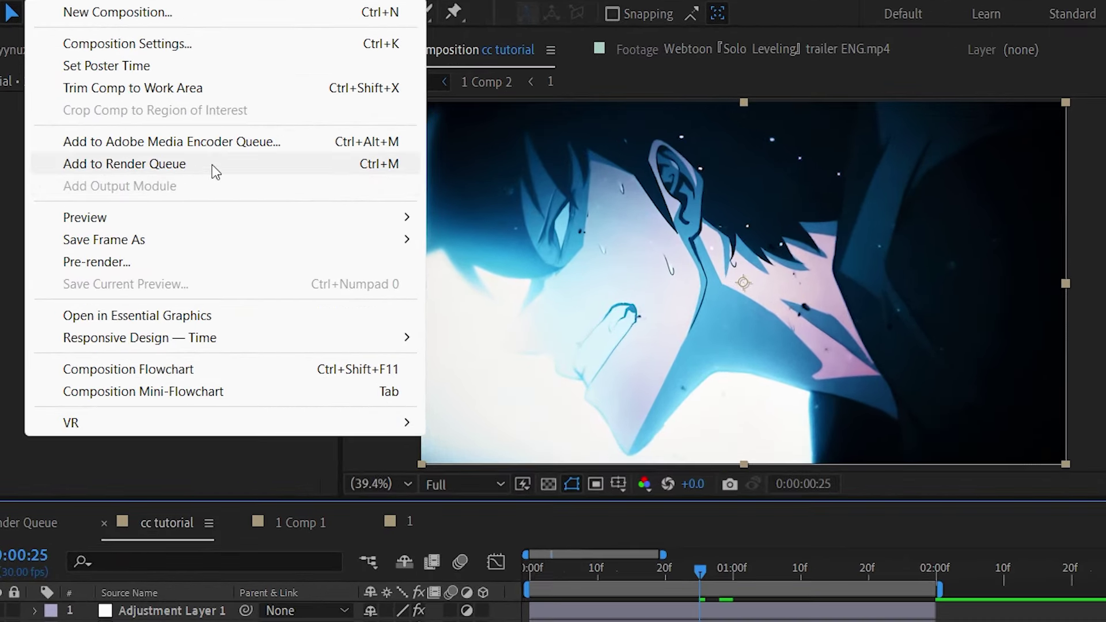
pyautogui.click(213, 166)
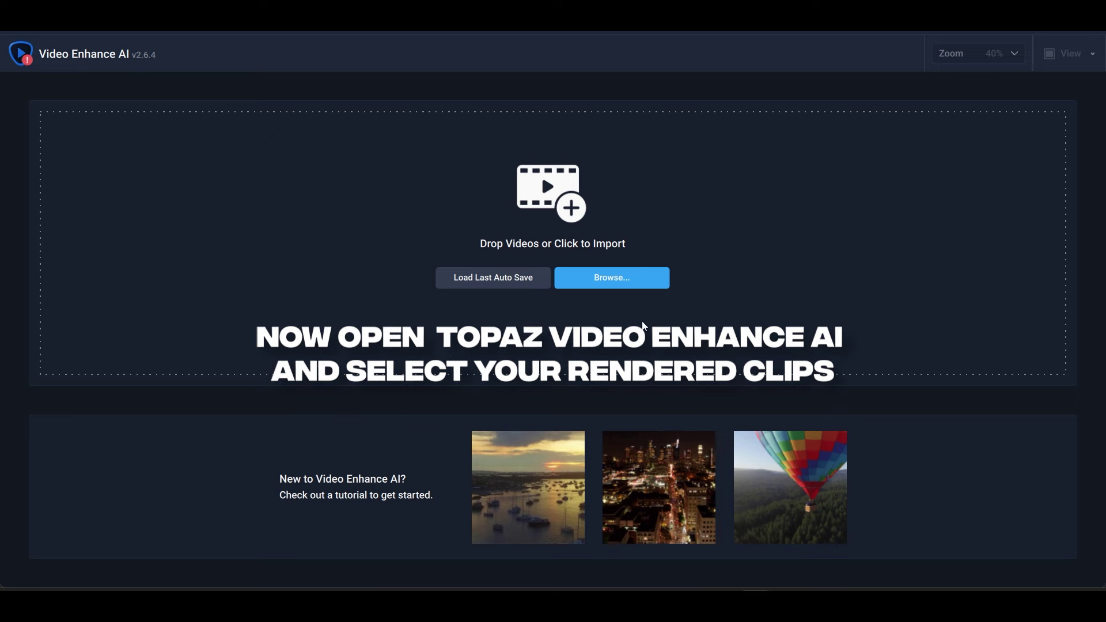
# - Import the rendered cc tutorial video into Topaz Video Enhance AI
pyautogui.click(655, 280)
pyautogui.click(176, 139)
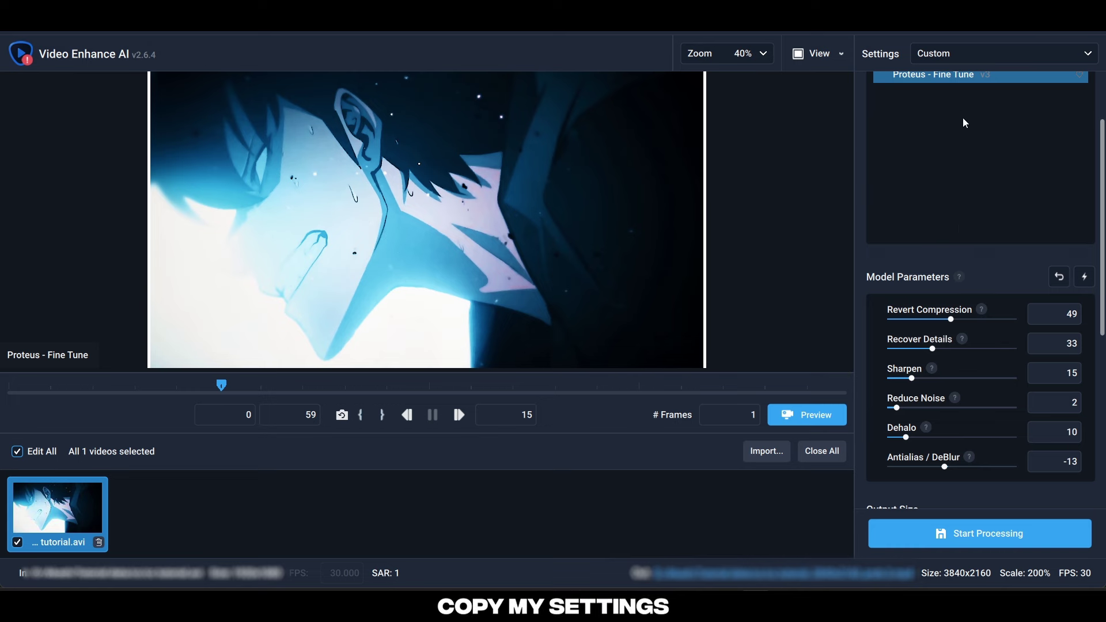
# - Tune the Proteus model sliders: Revert Compression, Recover Details, Reduce Noise 100; Sharpen, Dehalo 0; Antialias/DeBlur 50
pyautogui.scroll(3, 964, 121)
pyautogui.doubleClick(931, 137)
pyautogui.moveTo(899, 180)
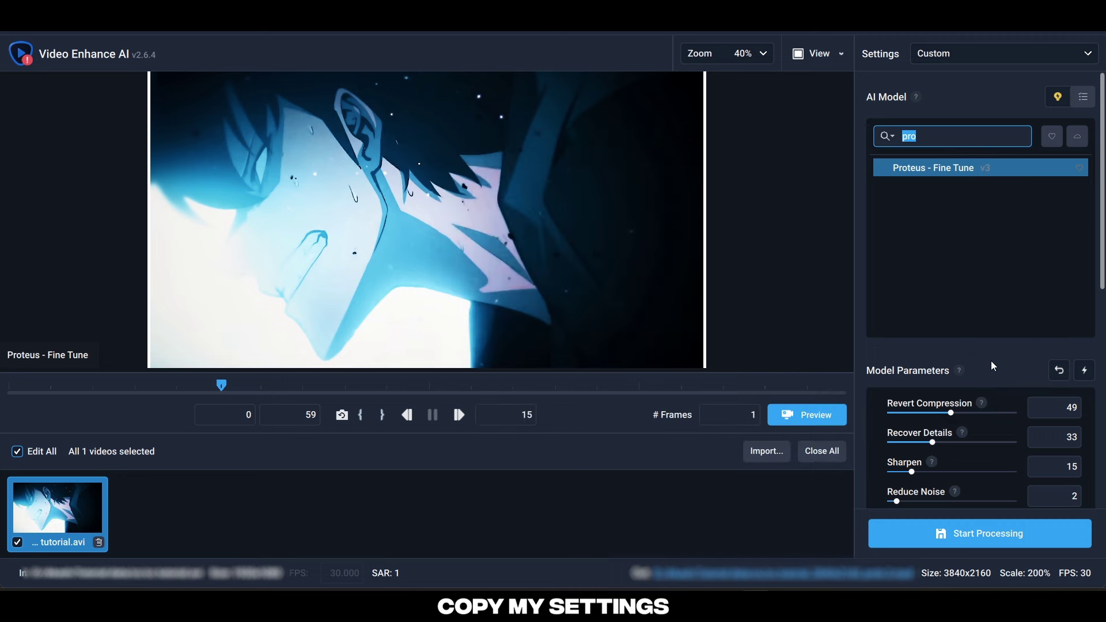
pyautogui.moveTo(951, 413); pyautogui.dragTo(1005, 414)
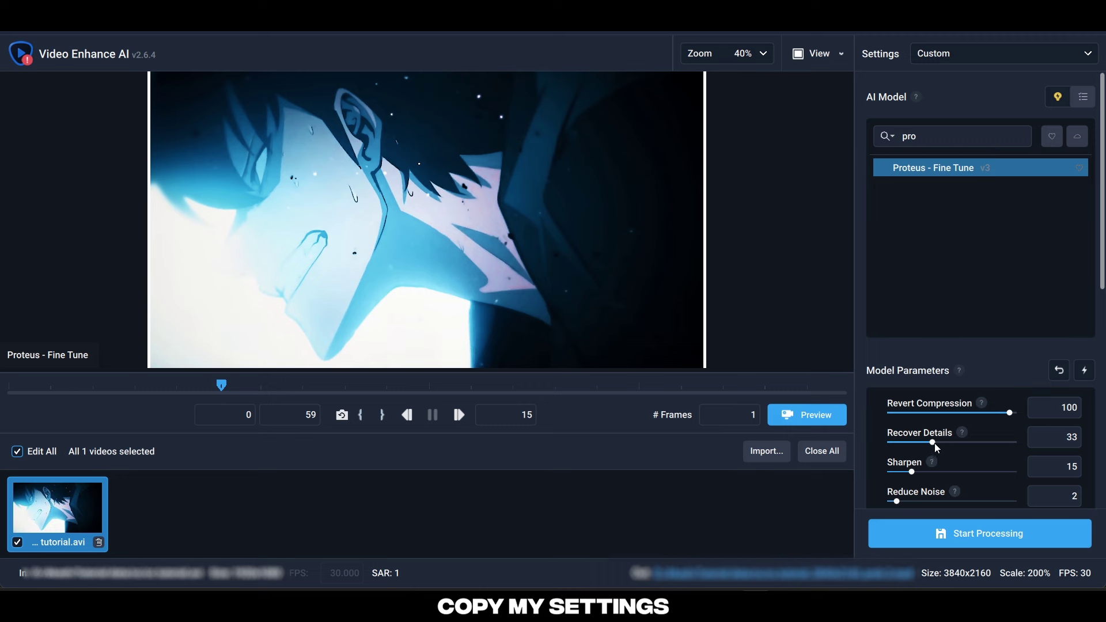
pyautogui.moveTo(933, 443); pyautogui.dragTo(1026, 444)
pyautogui.scroll(-3, 900, 444)
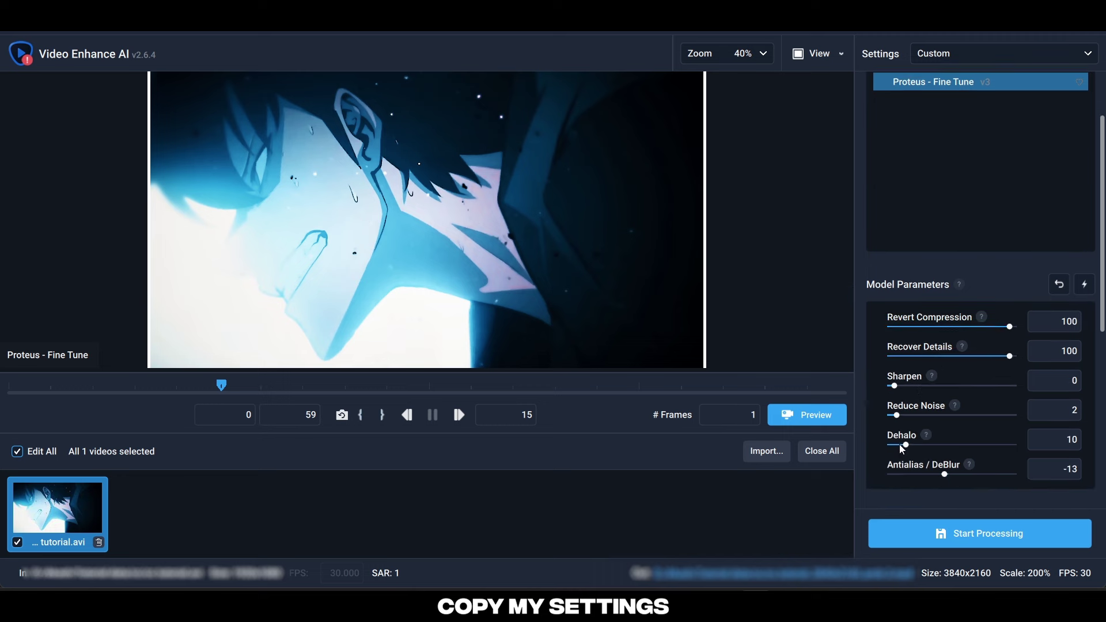
pyautogui.moveTo(895, 407); pyautogui.dragTo(1010, 407)
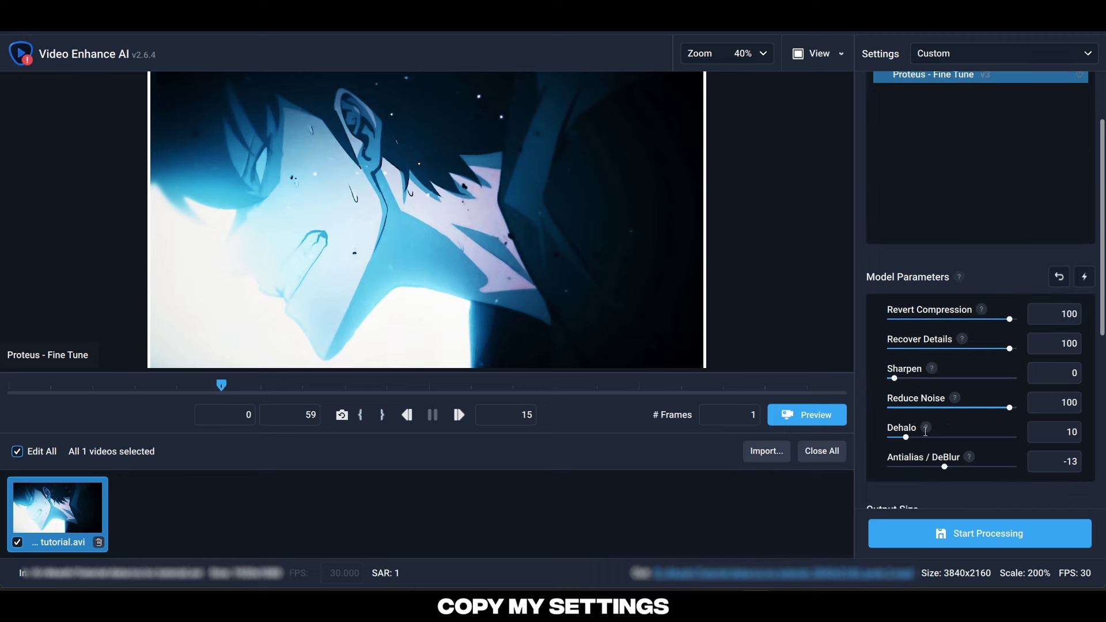
pyautogui.doubleClick(1069, 458)
# - Apply Antialias/DeBlur 50, render a Proteus preview, compare it with the original at 200%, then close it
pyautogui.press('Return')
pyautogui.click(810, 416)
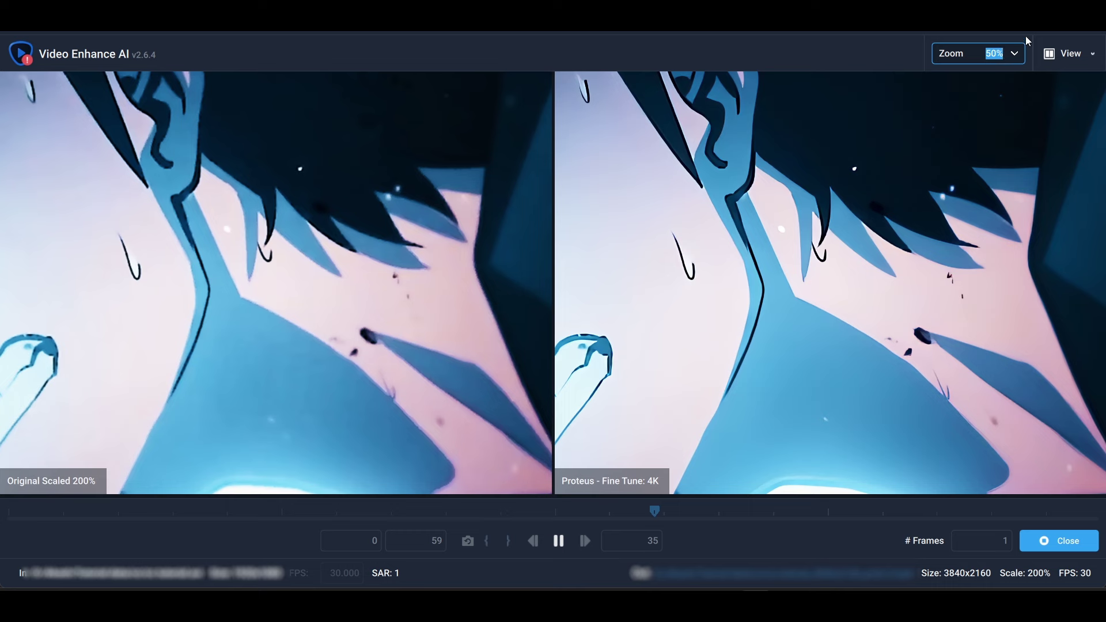
pyautogui.click(1014, 53)
pyautogui.click(933, 163)
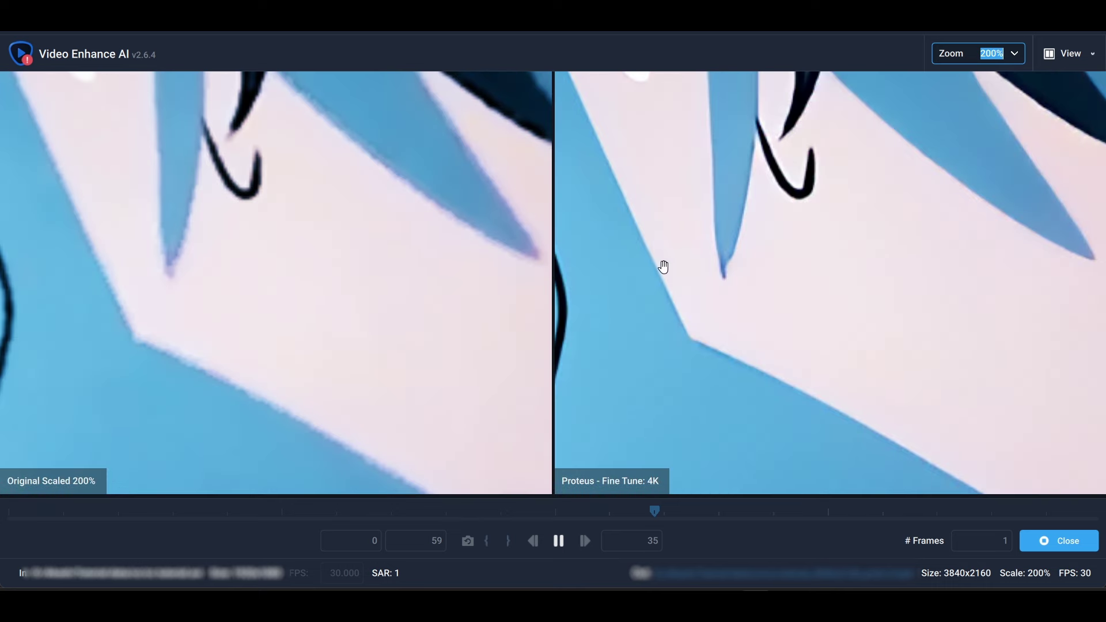
pyautogui.click(1037, 539)
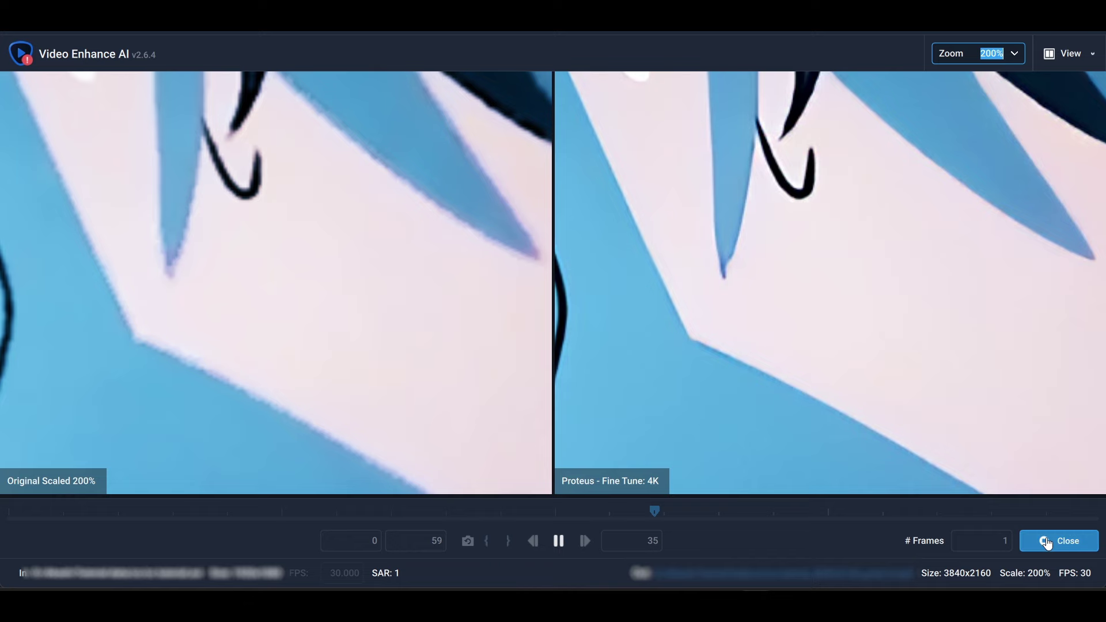